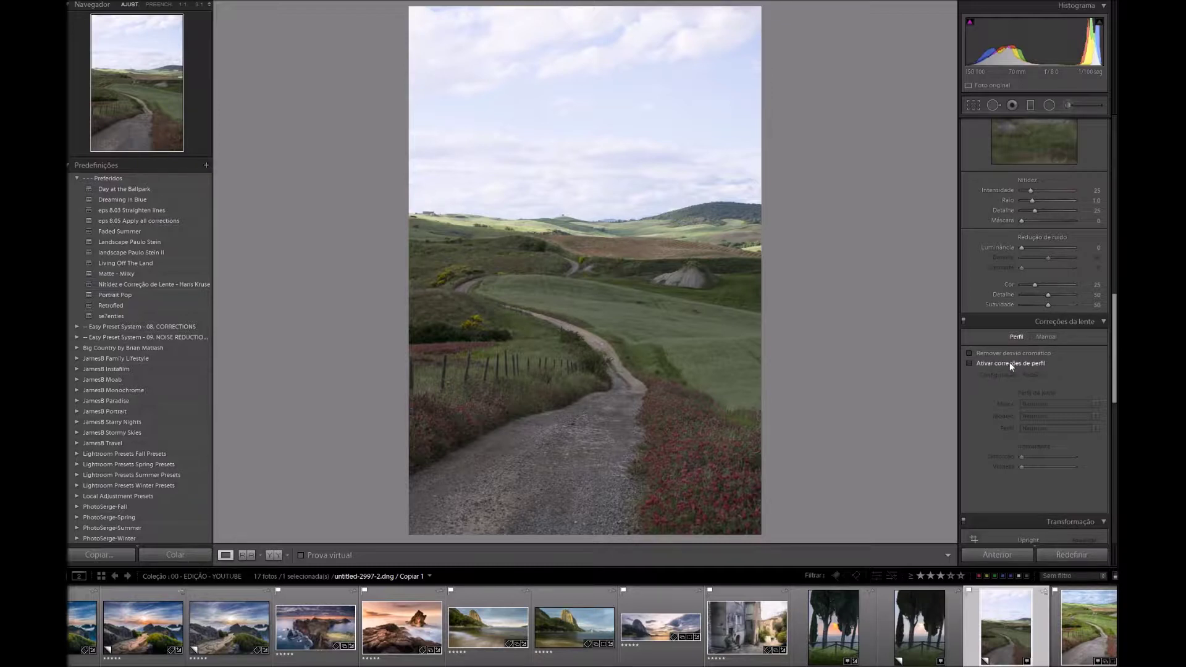
Step: Enable the Nikon lens profile correction and chromatic aberration removal for the road photo
click(1009, 363)
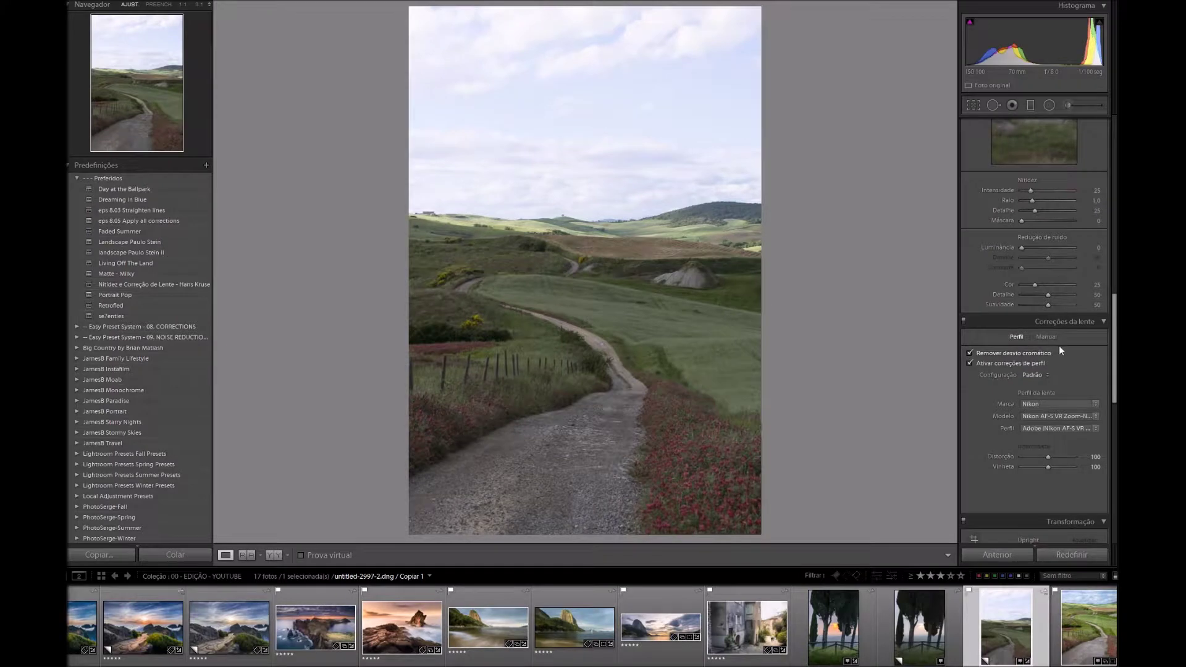
scroll(1062, 392, up, 10)
Step: Set Basic Highlights -100, Shadows +100, Whites +19 and Blacks -19
scroll(1039, 313, up, 5)
mouse_move(1048, 237)
mouse_down()
mouse_move(1022, 239)
mouse_move(1075, 248)
mouse_up()
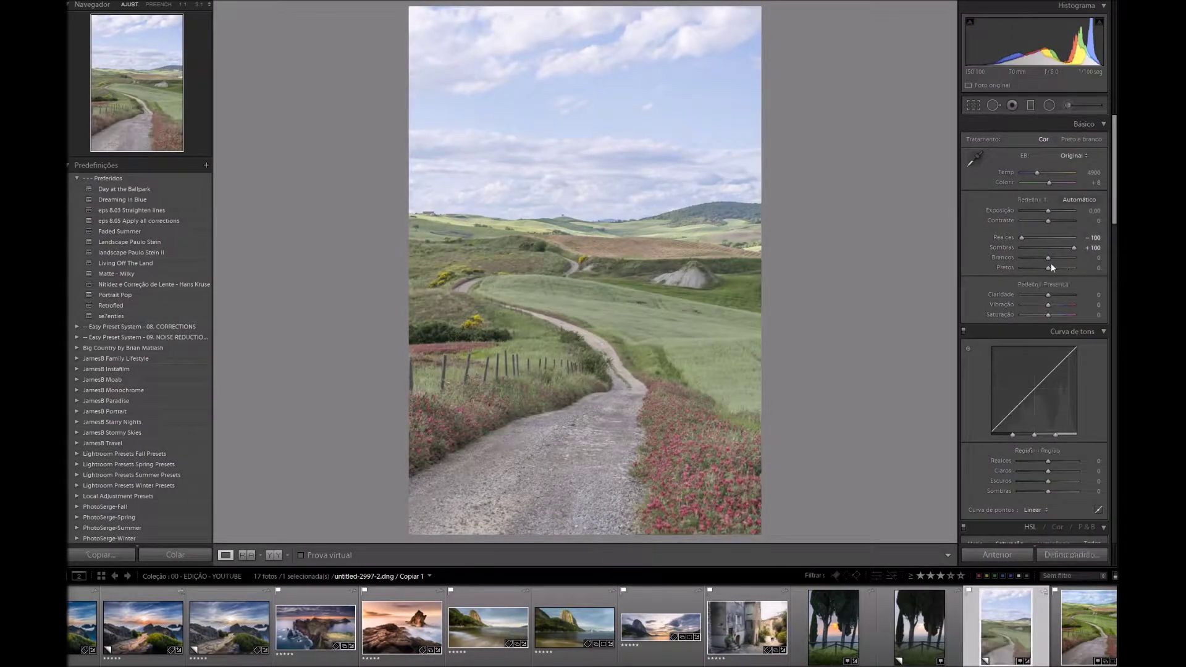
drag(1047, 258, 1040, 270)
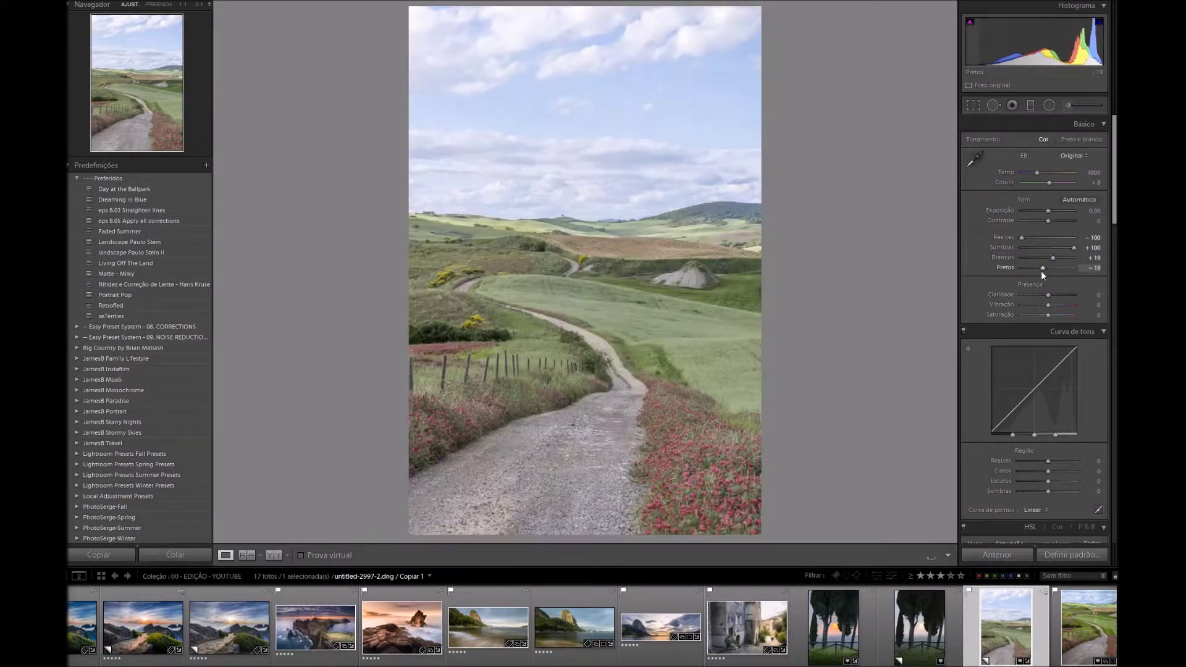
Step: Apply a Medium Contrast tone curve with Highlights +15, Lights +15 and Shadows -5
click(1030, 511)
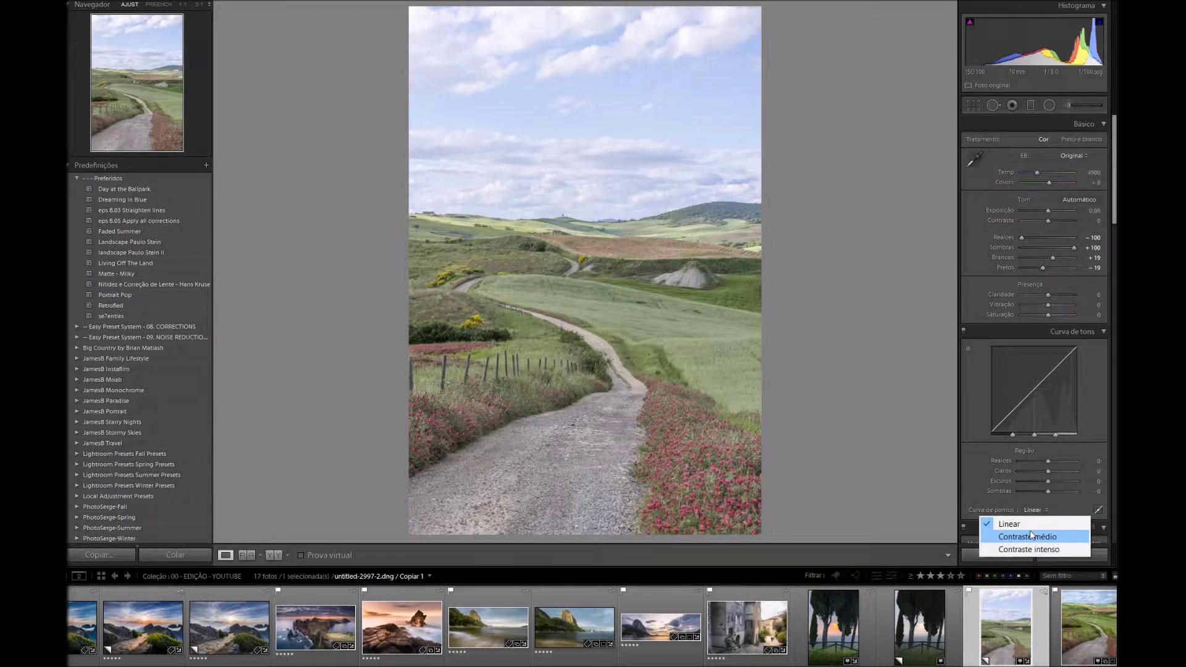
click(1030, 531)
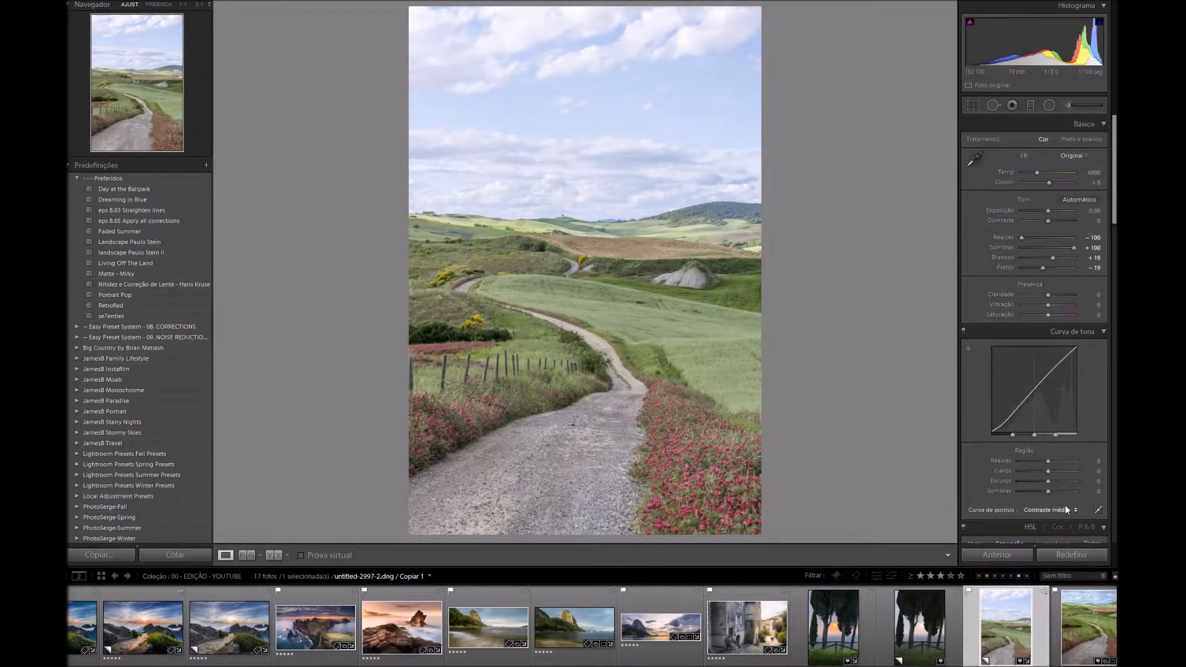
click(1099, 460)
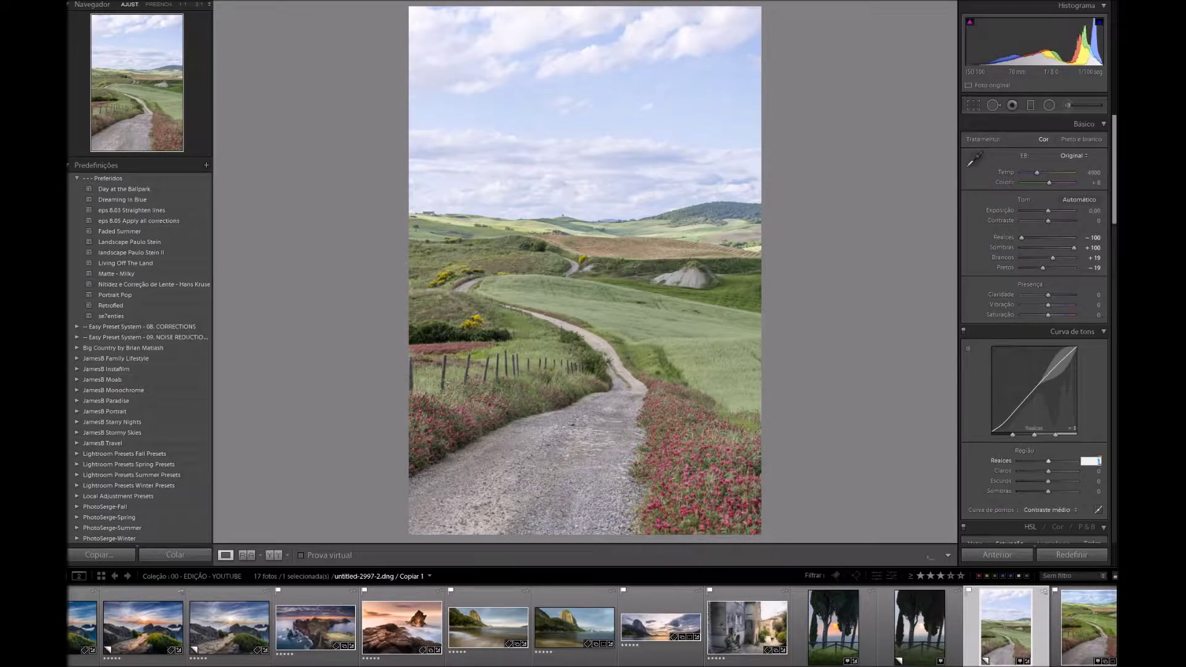
text(15)
key(Tab)
text(15)
click(1094, 491)
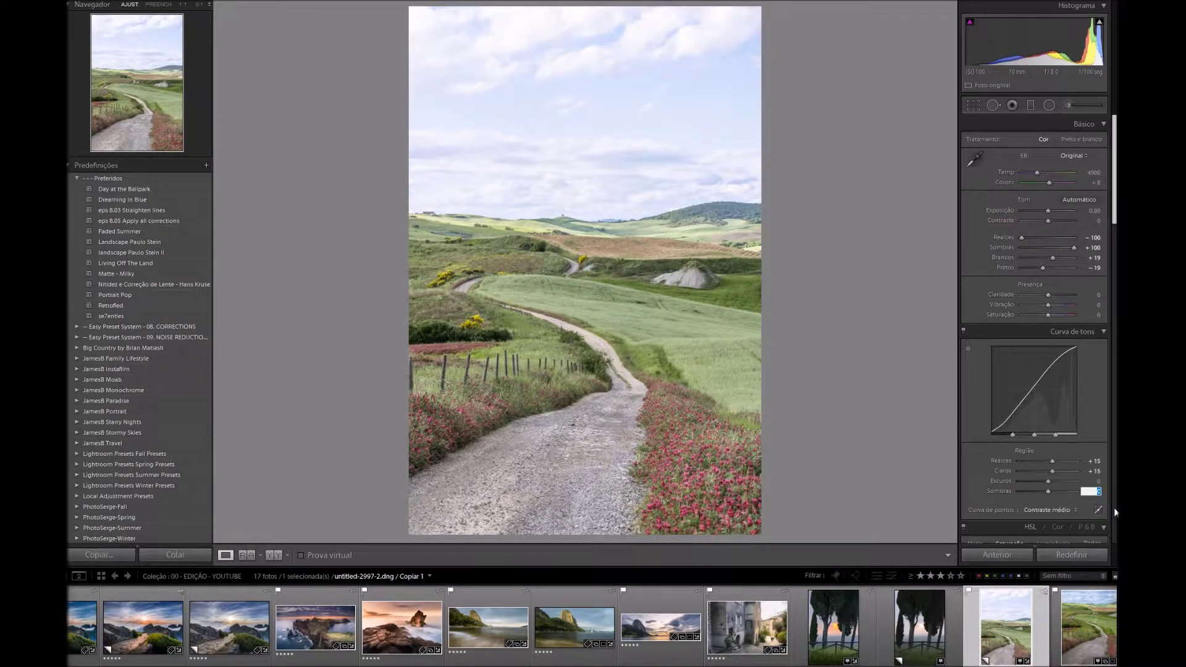
text(-5)
key(Return)
Step: Set HSL saturation to Red +20, Orange +20, Yellow +10 and Green +15
scroll(1117, 185, down, 5)
click(973, 224)
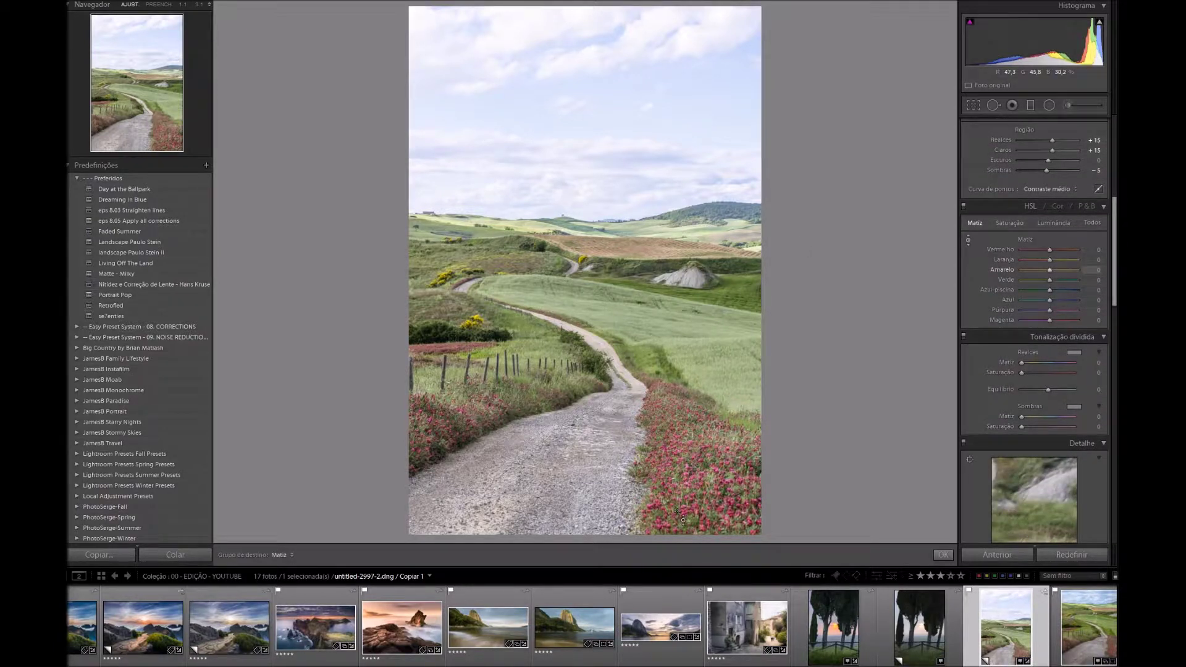
click(1001, 222)
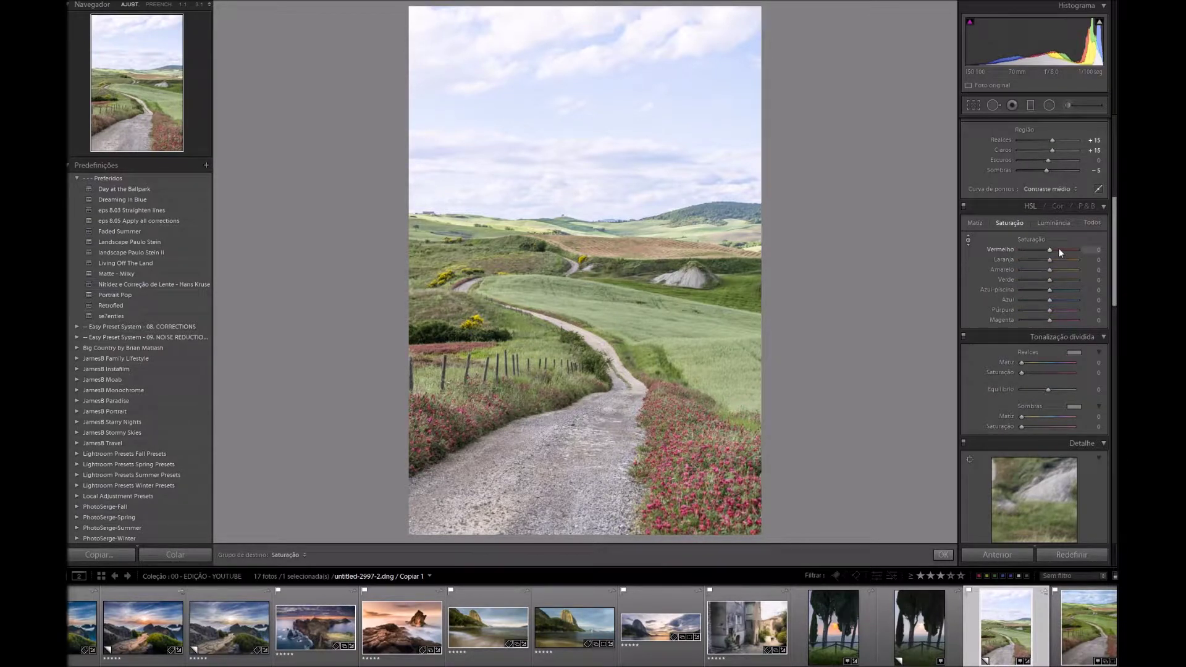
click(1090, 250)
text(20)
key(Return)
key(Tab)
text(20)
key(Tab)
text(10)
key(Tab)
click(1094, 280)
key(Return)
Step: Lower HSL luminance to Blue -39 and Aqua -22 to deepen the sky
scroll(1114, 303, down, 2)
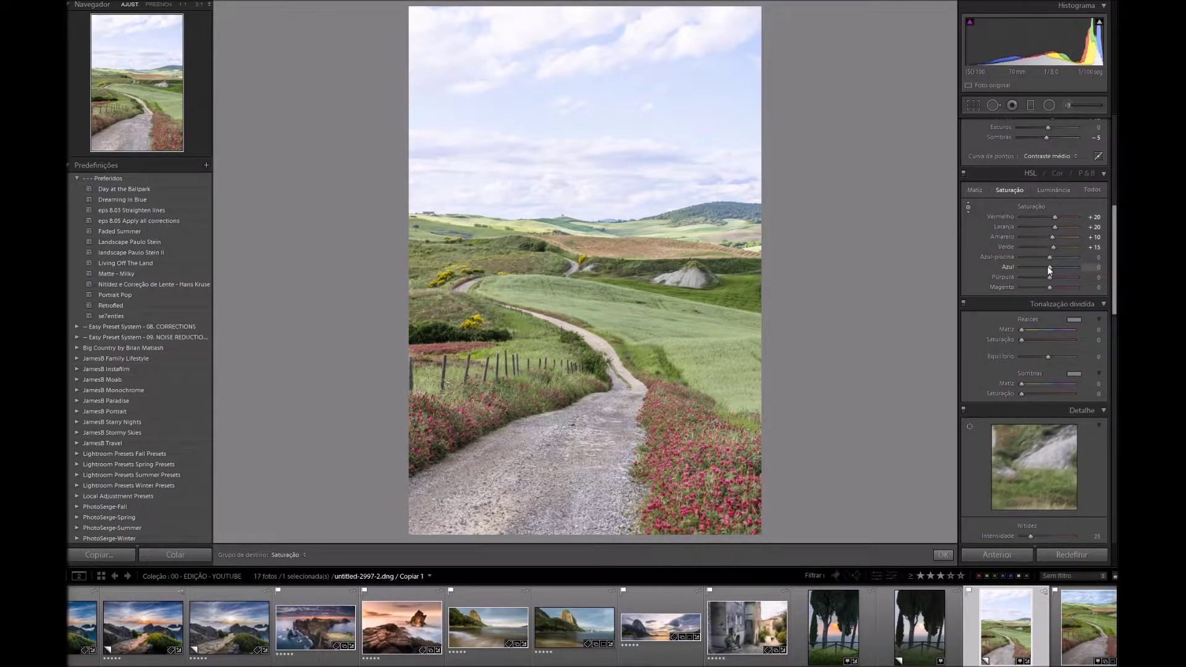
click(1051, 192)
click(1039, 267)
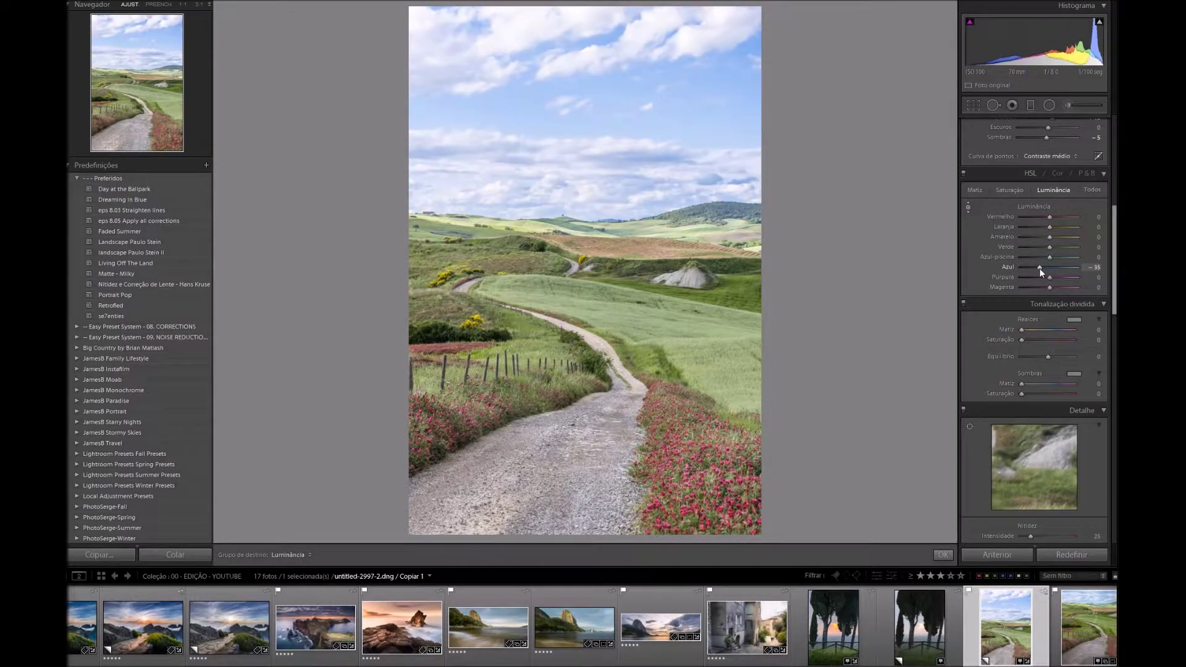
drag(1040, 270, 1015, 269)
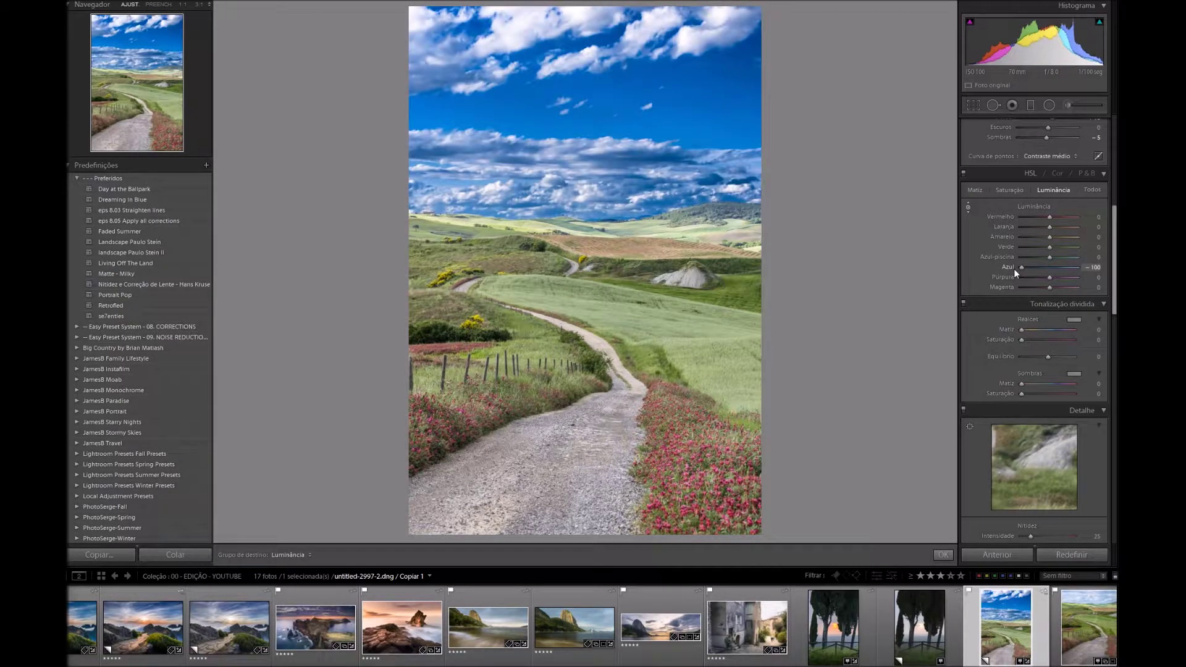
click(1037, 268)
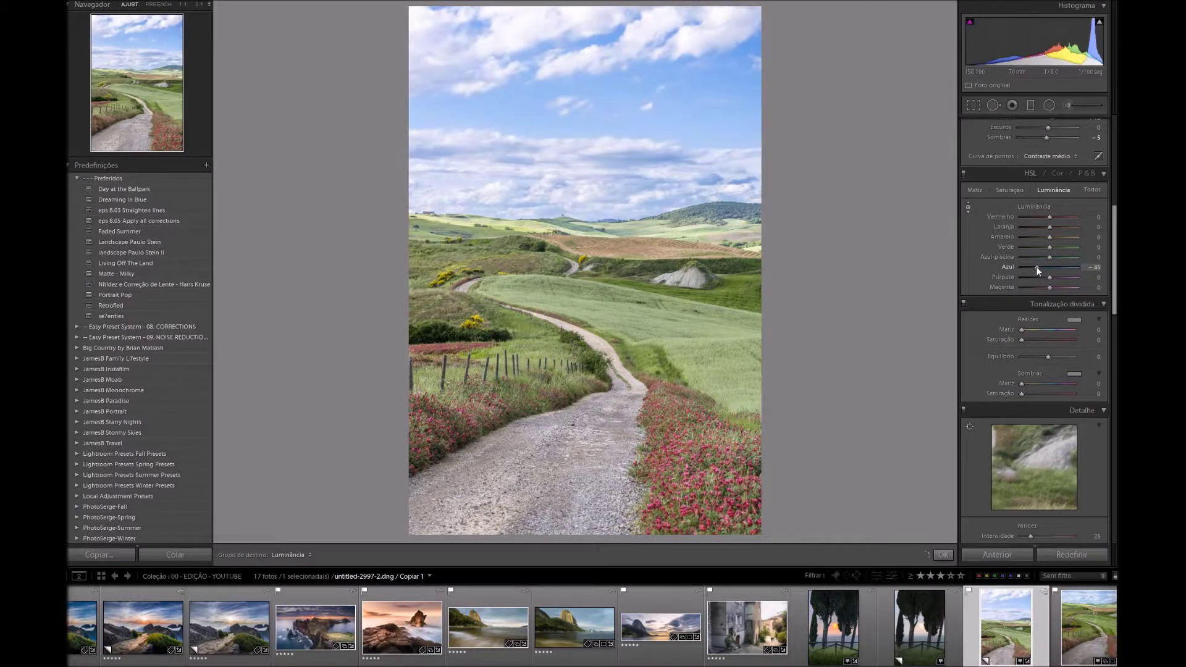
drag(1036, 266, 1037, 265)
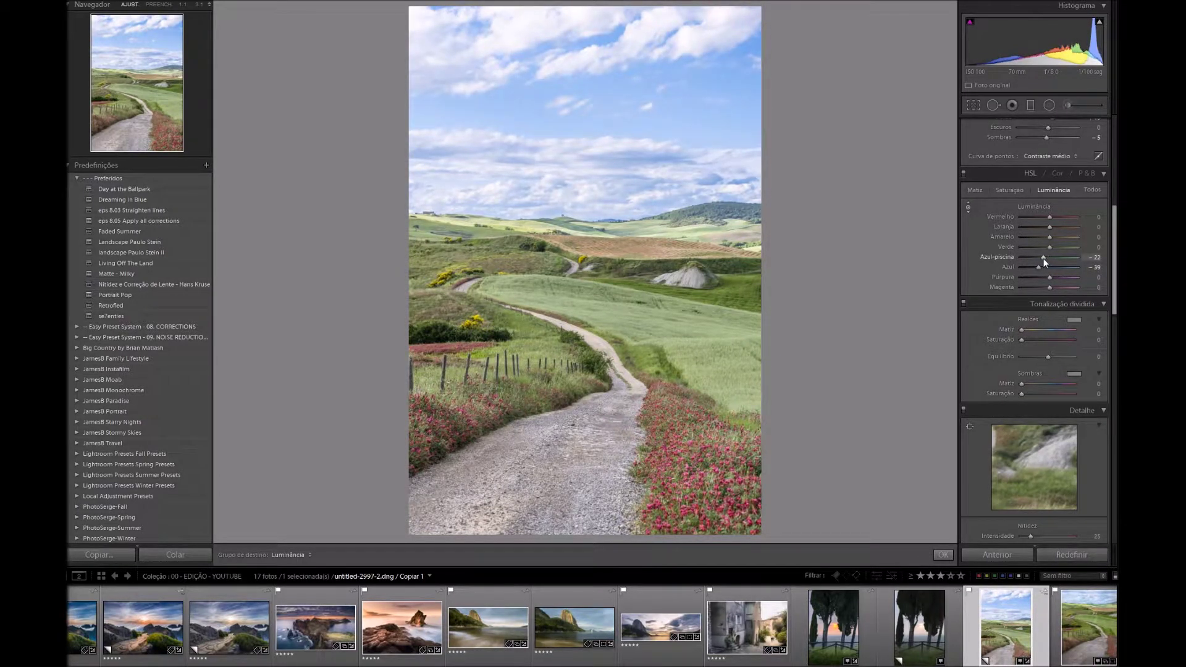
drag(1046, 259, 1044, 258)
scroll(1090, 329, down, 5)
Step: Set calibration Red Primary to hue +11, saturation +15, and Green Primary to -19/+25
scroll(1091, 376, down, 5)
scroll(1090, 414, down, 5)
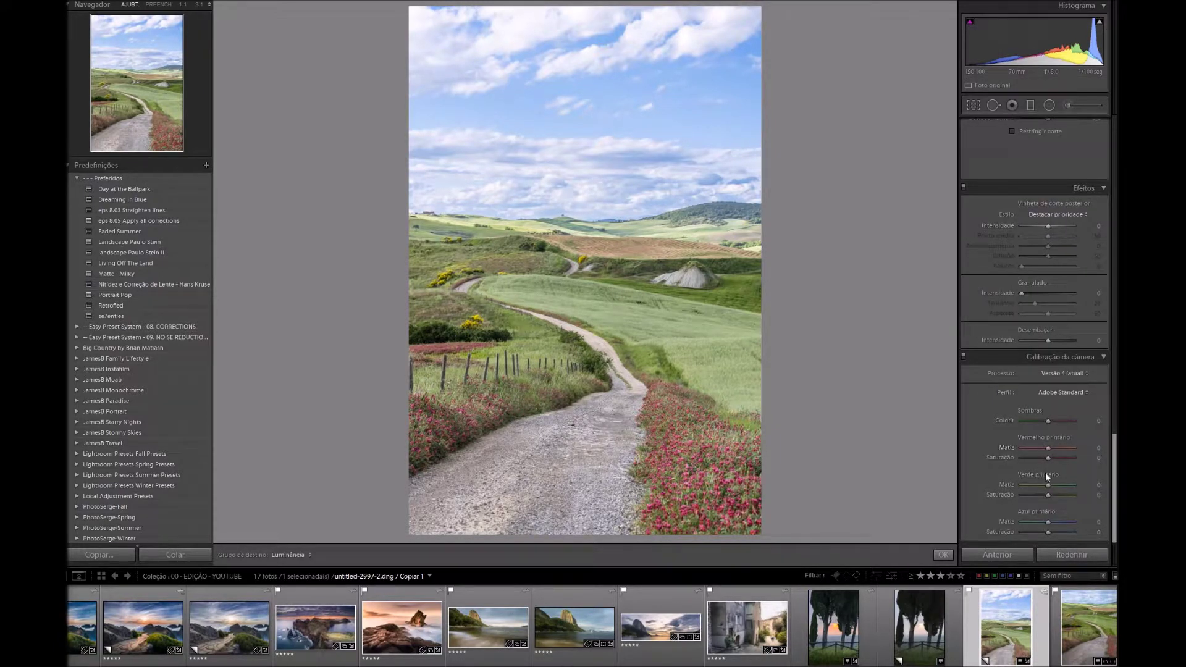
click(1050, 458)
mouse_move(1051, 458)
mouse_down()
mouse_move(1062, 496)
mouse_move(1030, 485)
mouse_move(1041, 484)
mouse_up()
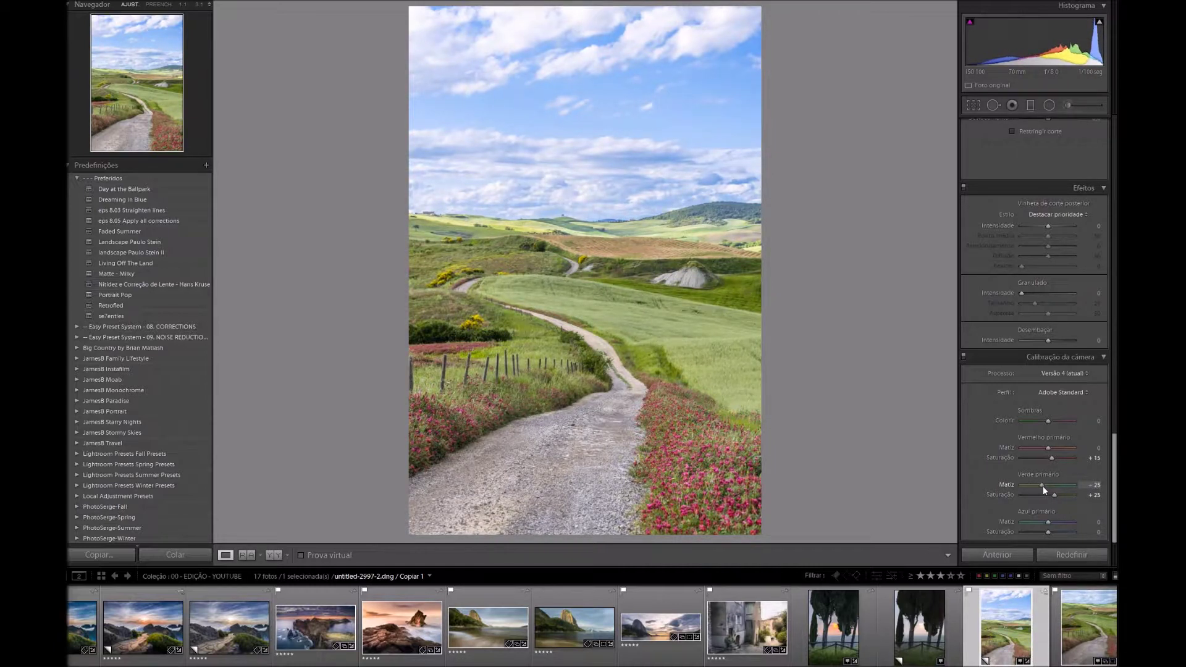
mouse_move(1048, 447)
mouse_down()
mouse_move(1062, 450)
mouse_move(1051, 449)
mouse_up()
drag(1051, 447, 1051, 448)
Step: Reset the Blue Primary hue to 0 and raise Blue Primary saturation to +15
drag(1048, 522, 1061, 522)
double_click(1040, 521)
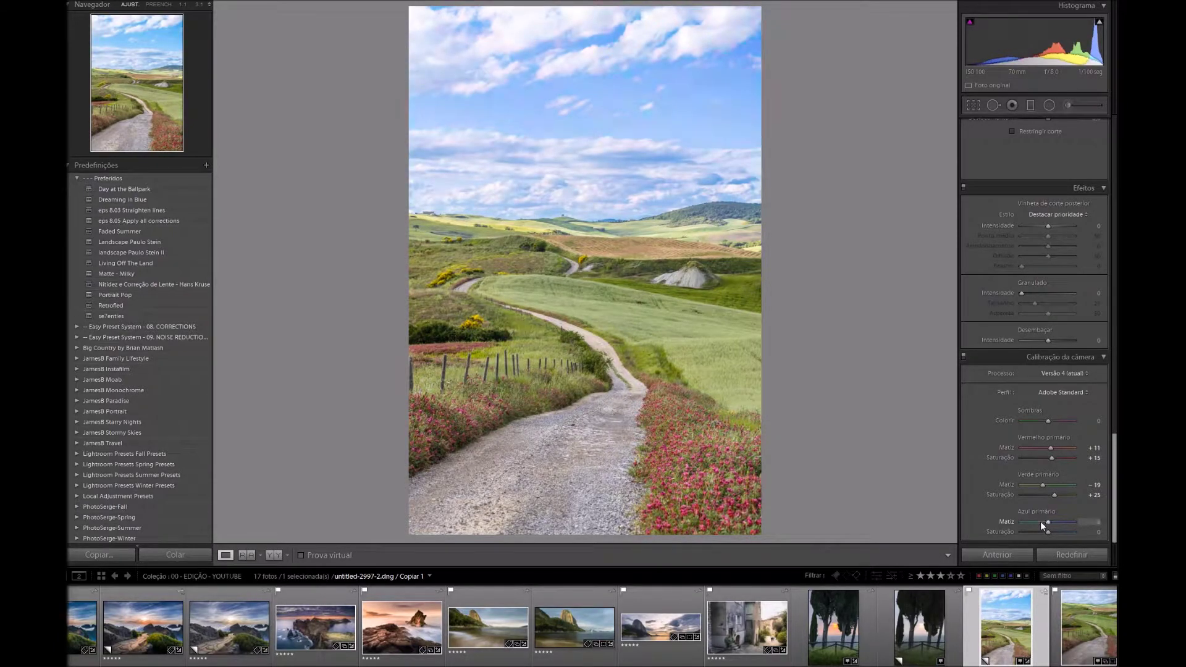
mouse_move(1050, 531)
mouse_down()
mouse_move(1116, 480)
mouse_move(1116, 144)
mouse_up()
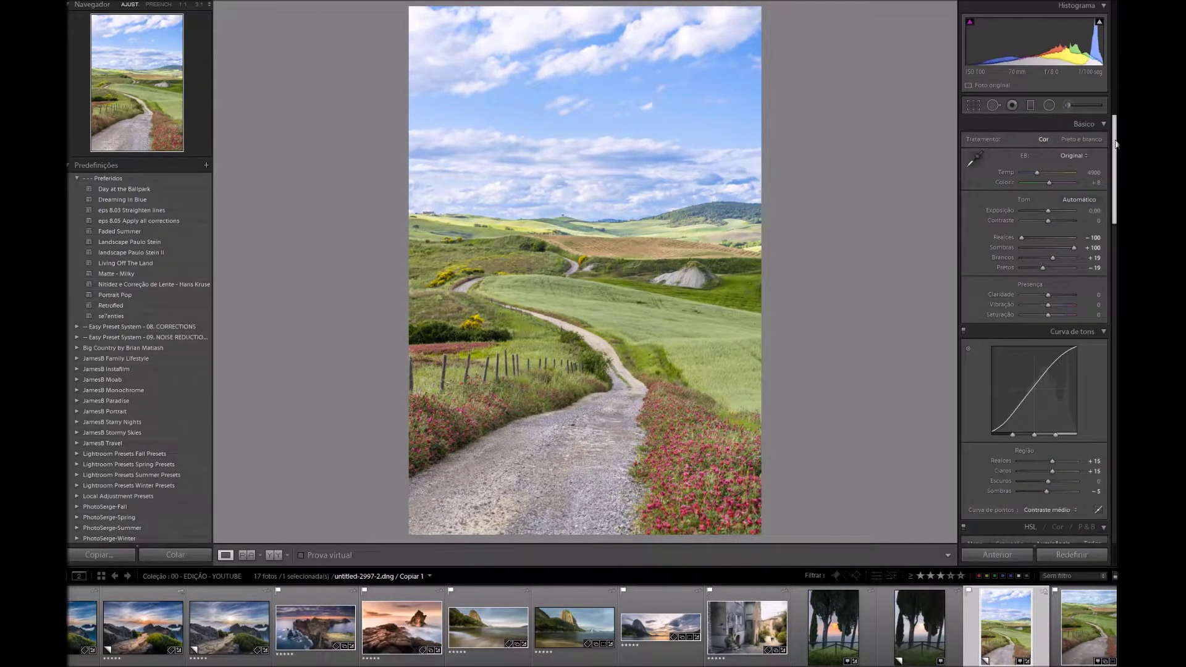
click(1062, 110)
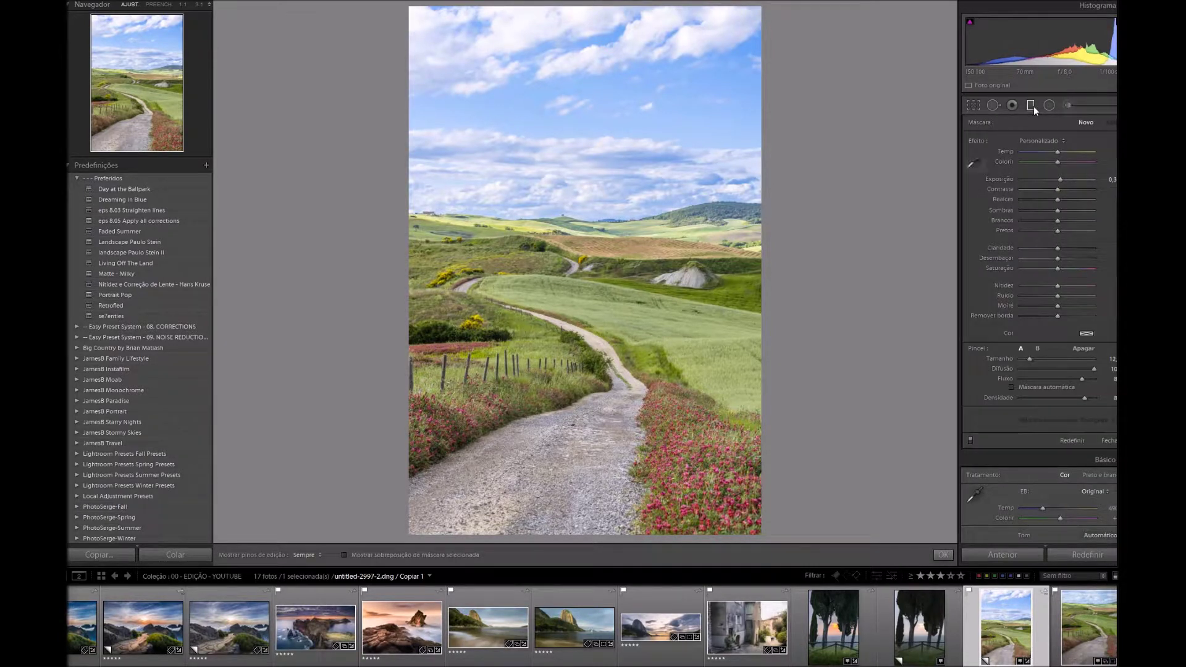
Step: Add a graduated filter darkening and cooling the lower foreground
click(1032, 105)
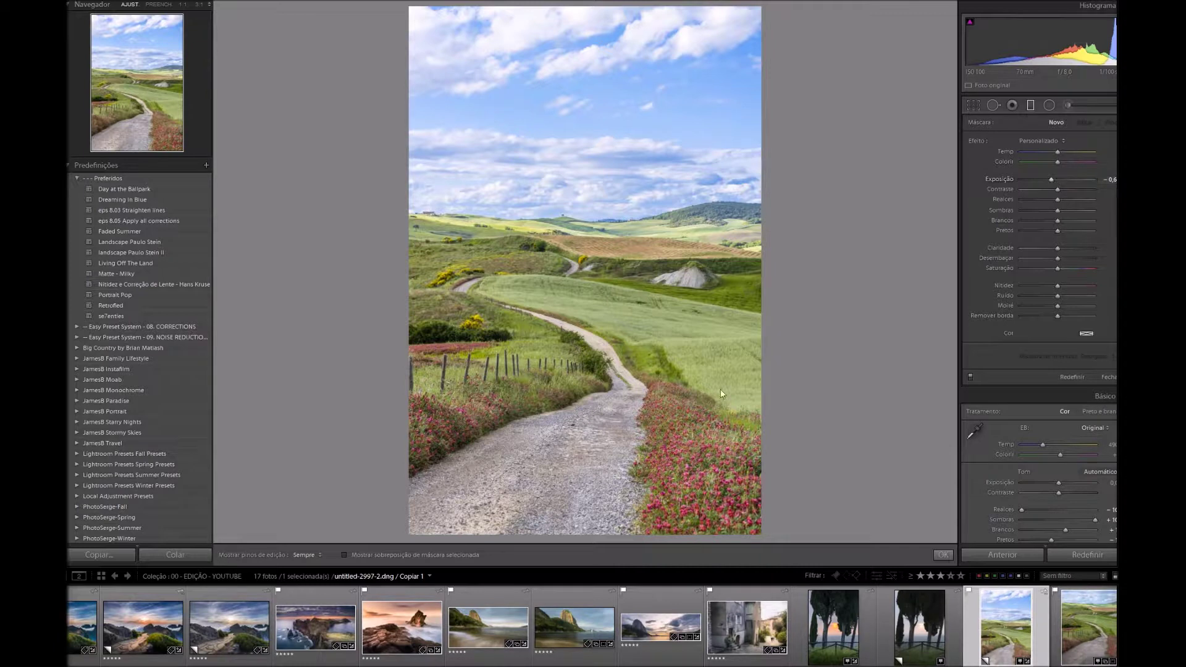
mouse_move(539, 525)
mouse_down()
mouse_move(563, 426)
mouse_move(621, 384)
mouse_up()
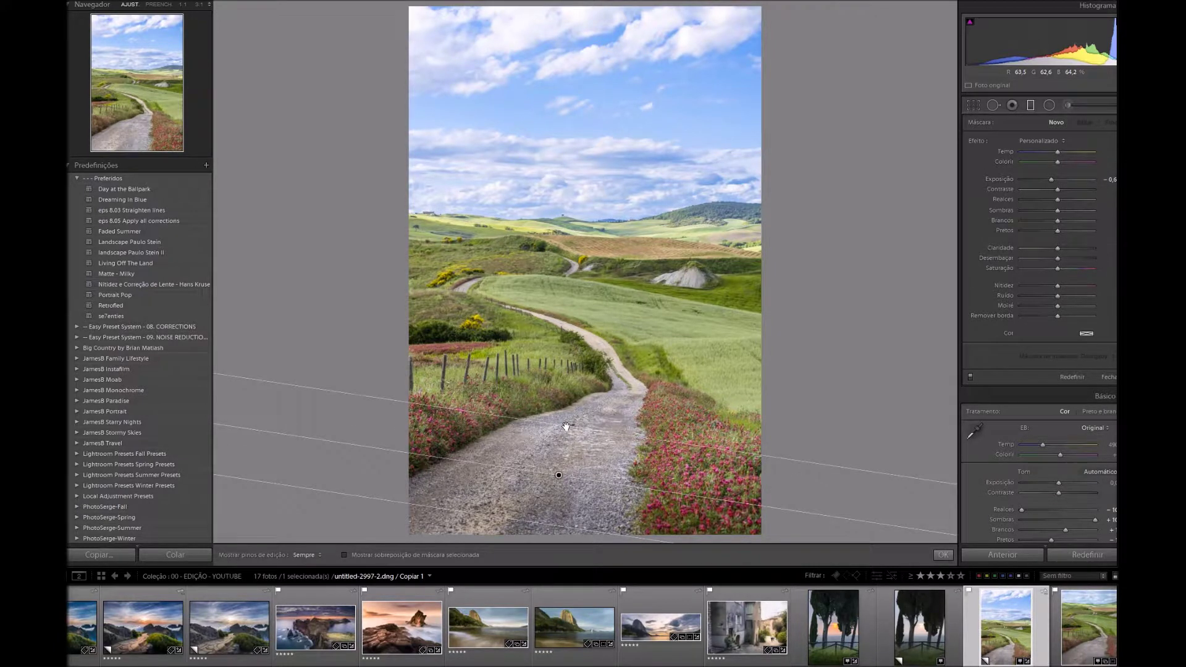
drag(1057, 153, 1052, 153)
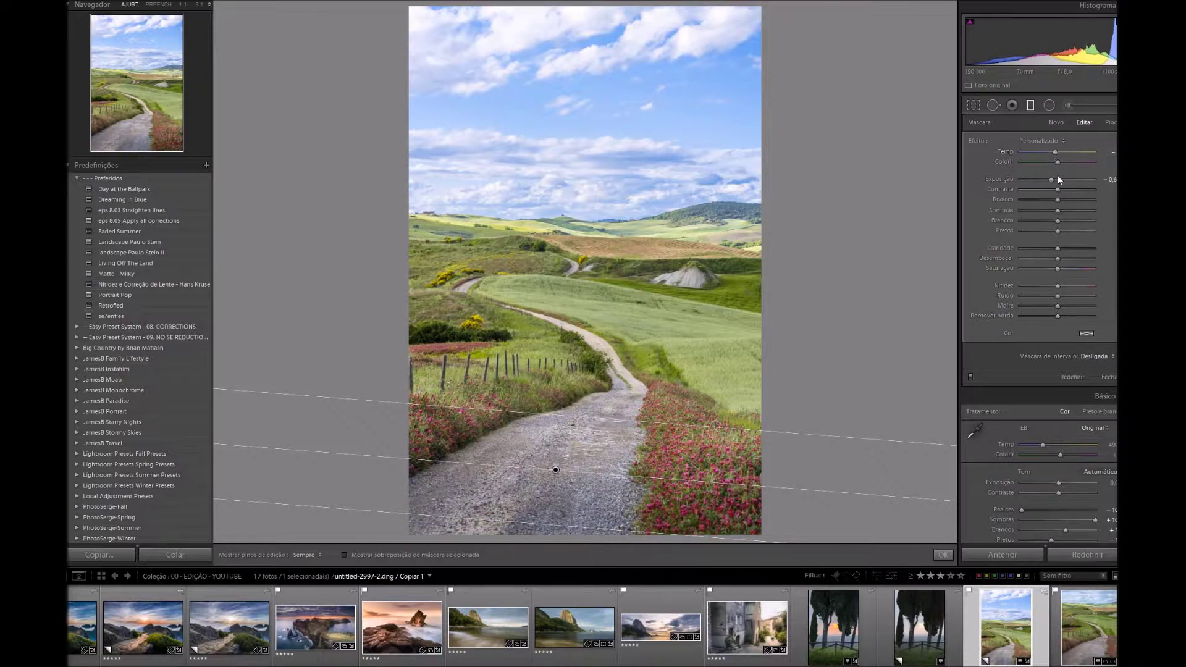
Step: Add a second graduated filter darkening the top of the sky, then close the tool
click(1056, 122)
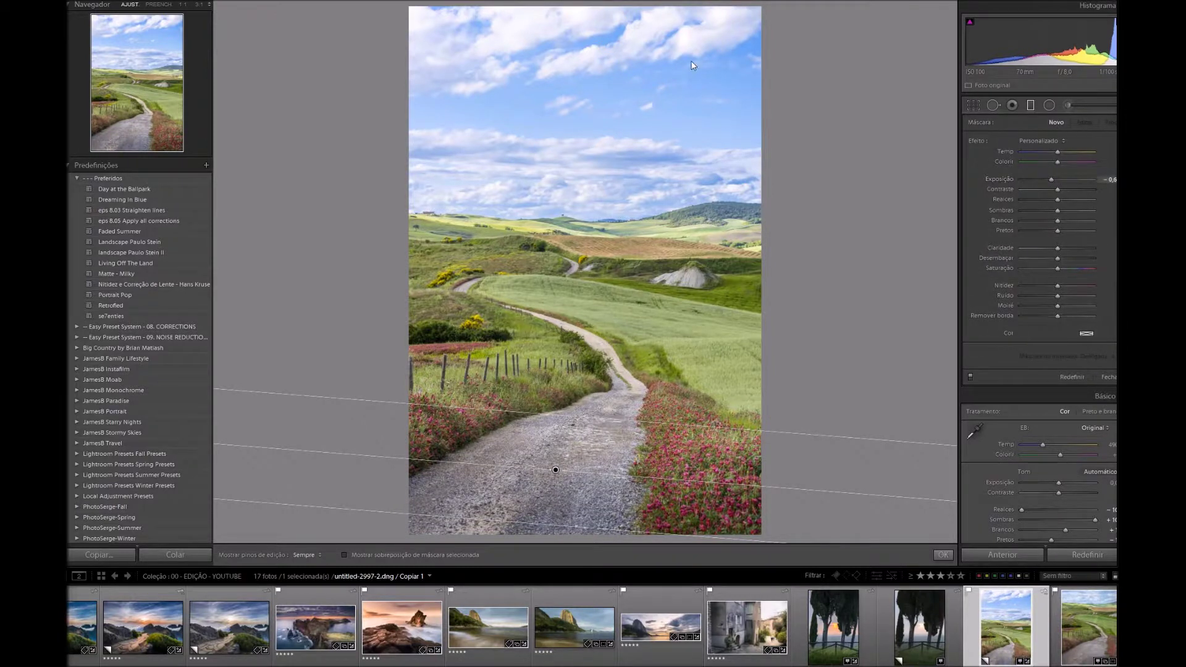
drag(632, 19, 627, 141)
mouse_move(616, 20)
mouse_down()
mouse_move(626, 61)
mouse_move(633, 27)
mouse_up()
key(m)
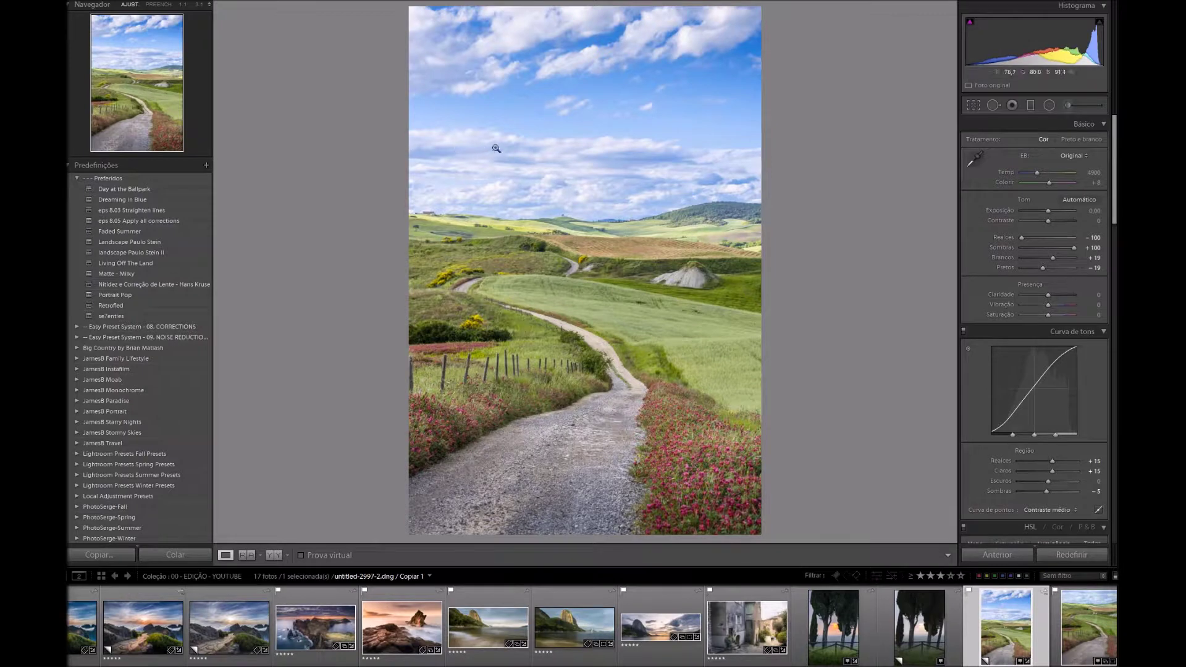
Step: Crop the upper sky off with the aspect ratio unlocked
click(973, 105)
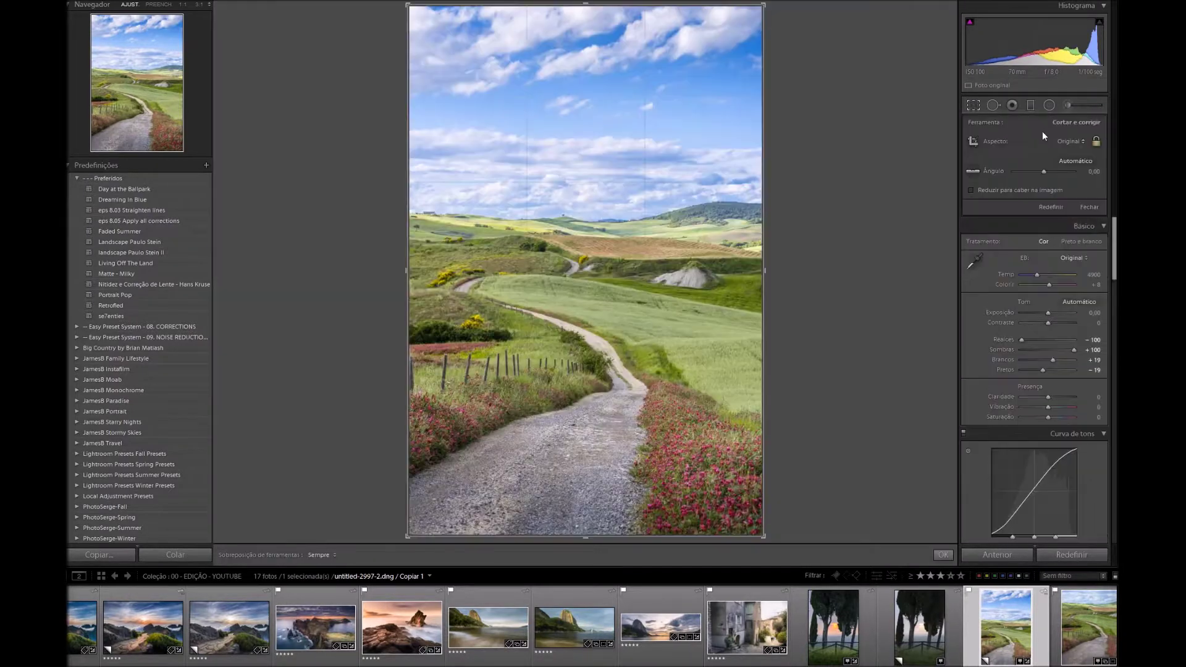
click(1096, 140)
drag(586, 5, 598, 81)
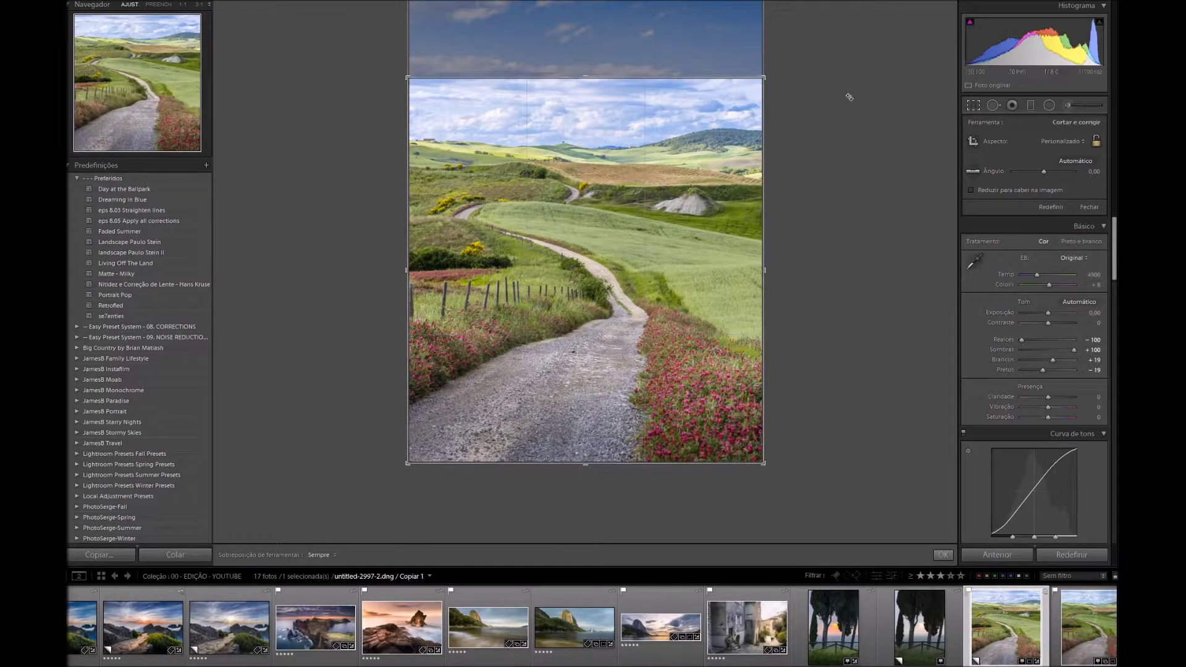
key(Return)
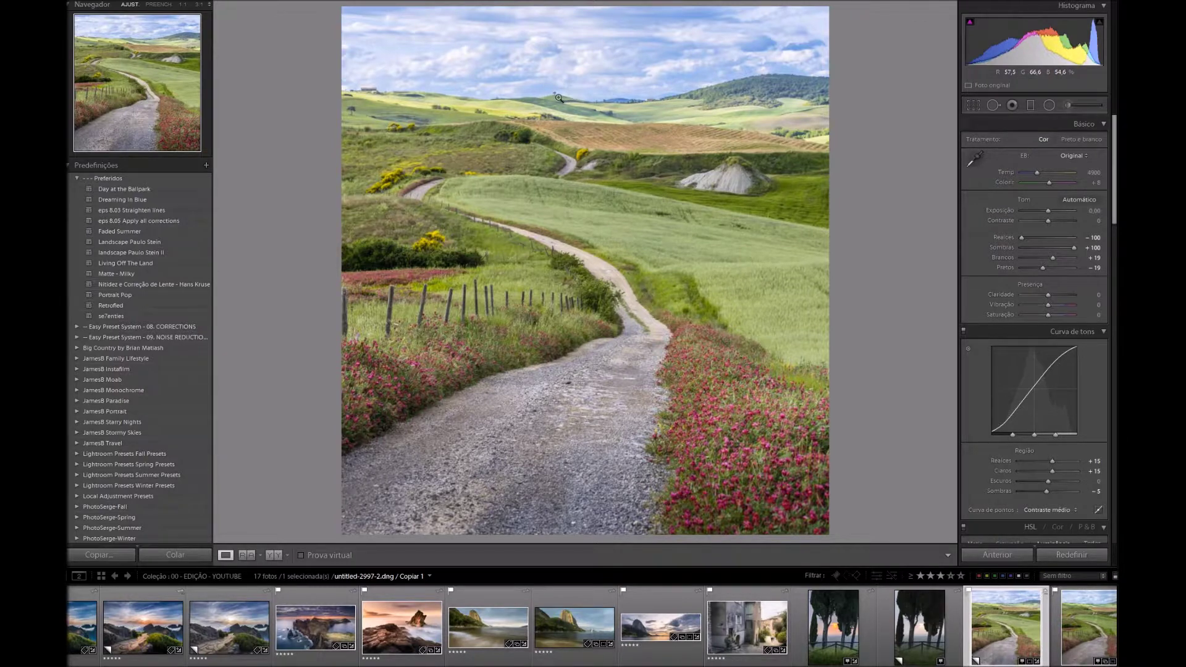
Step: Add a non-inverted -0.2 exposure radial filter over the distant hills, enlarged to the right
click(1049, 105)
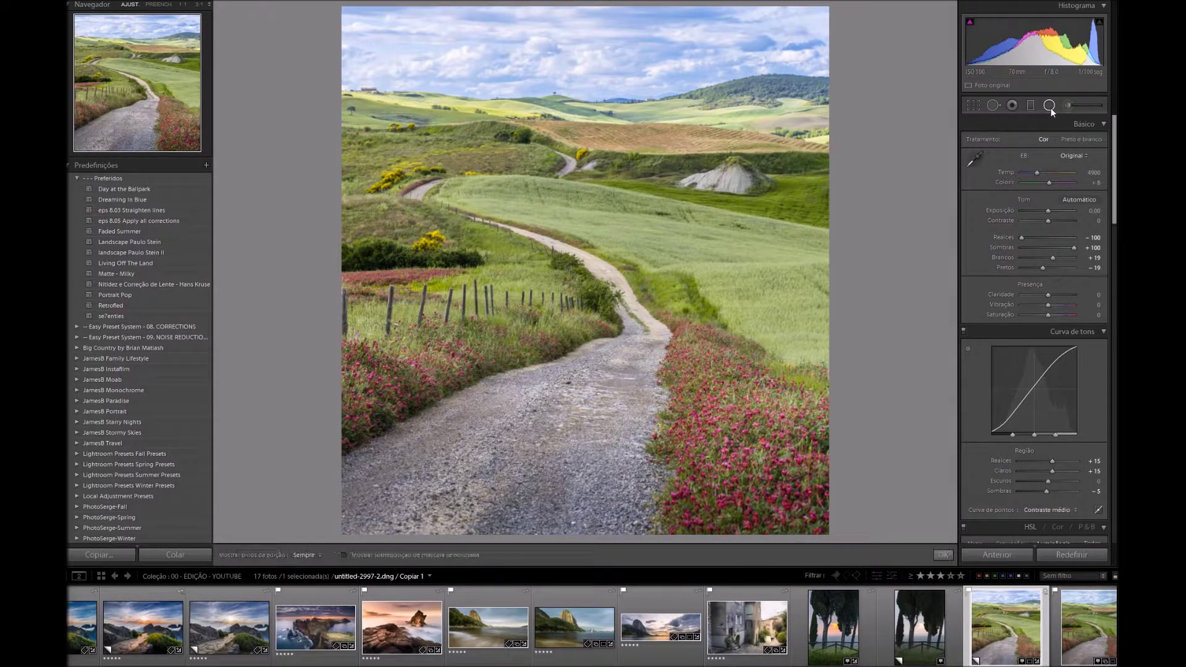
click(1107, 180)
text(0)
key(Return)
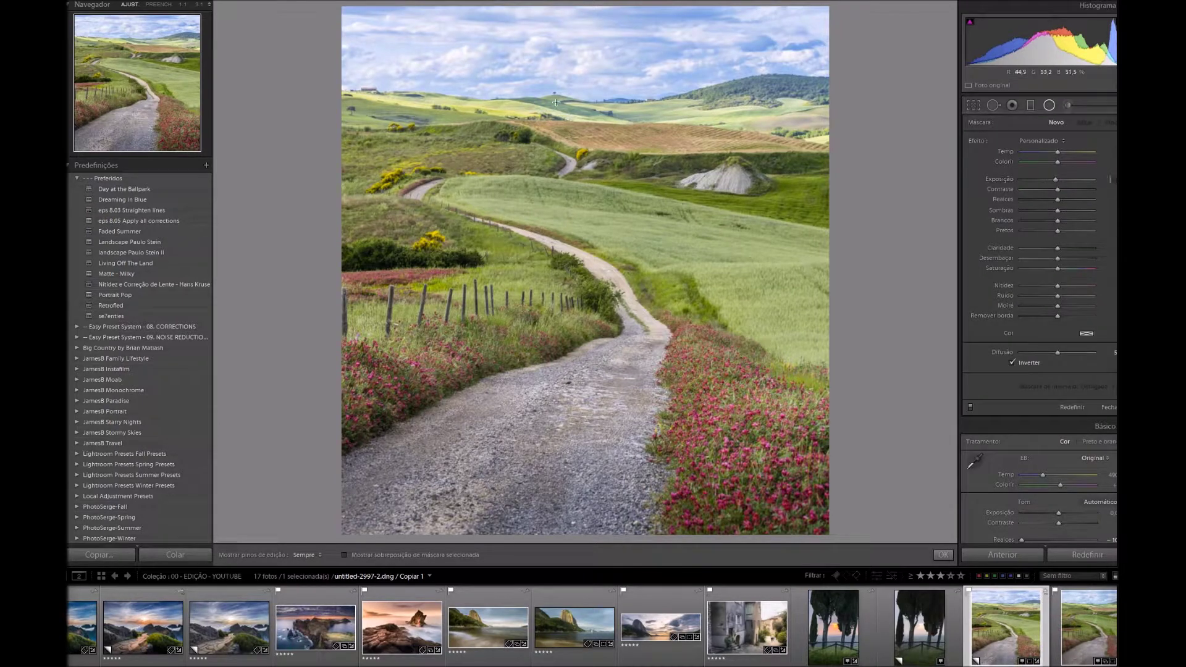
drag(554, 103, 629, 136)
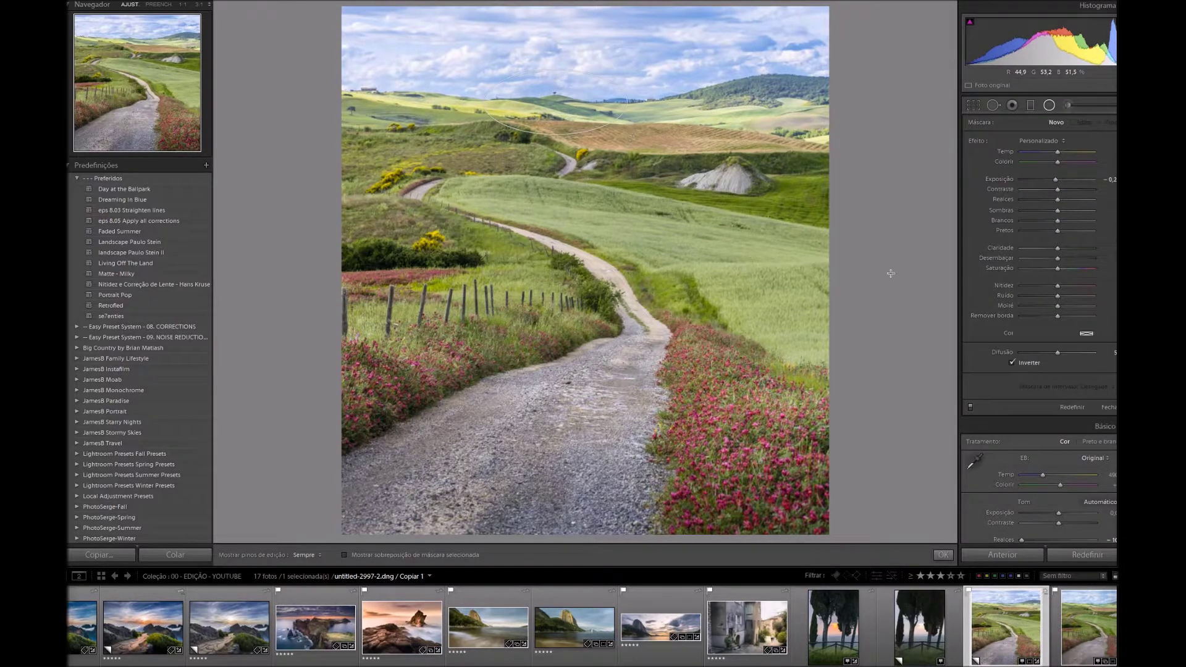
click(1022, 365)
drag(629, 101, 713, 108)
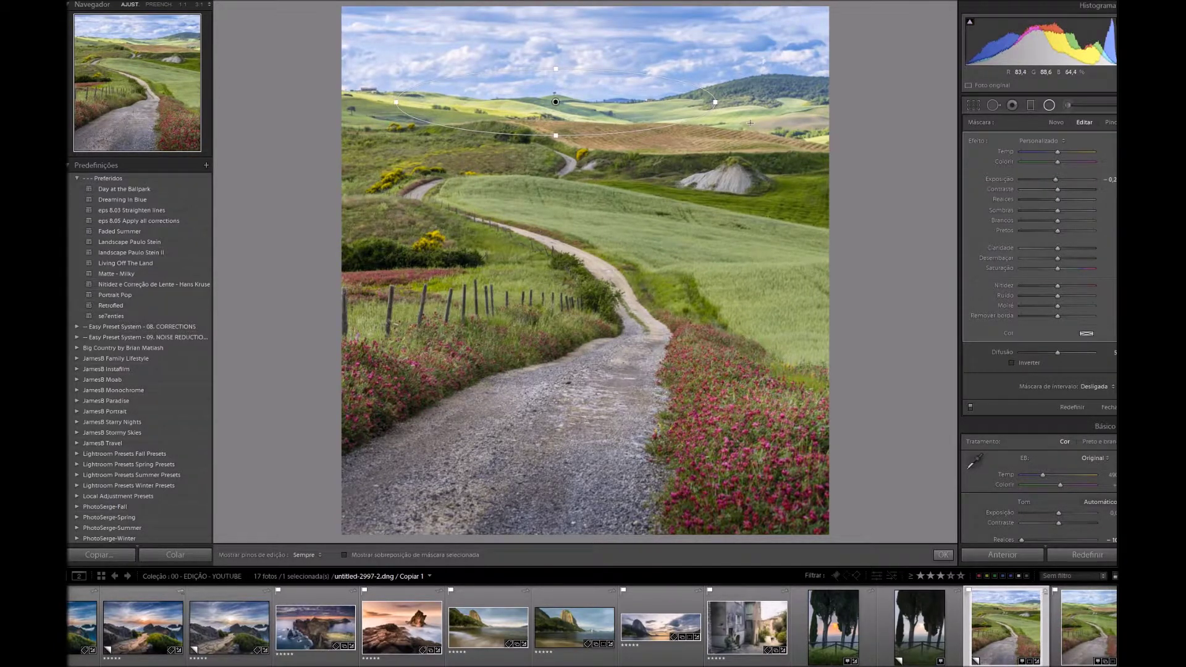
key(shift+m)
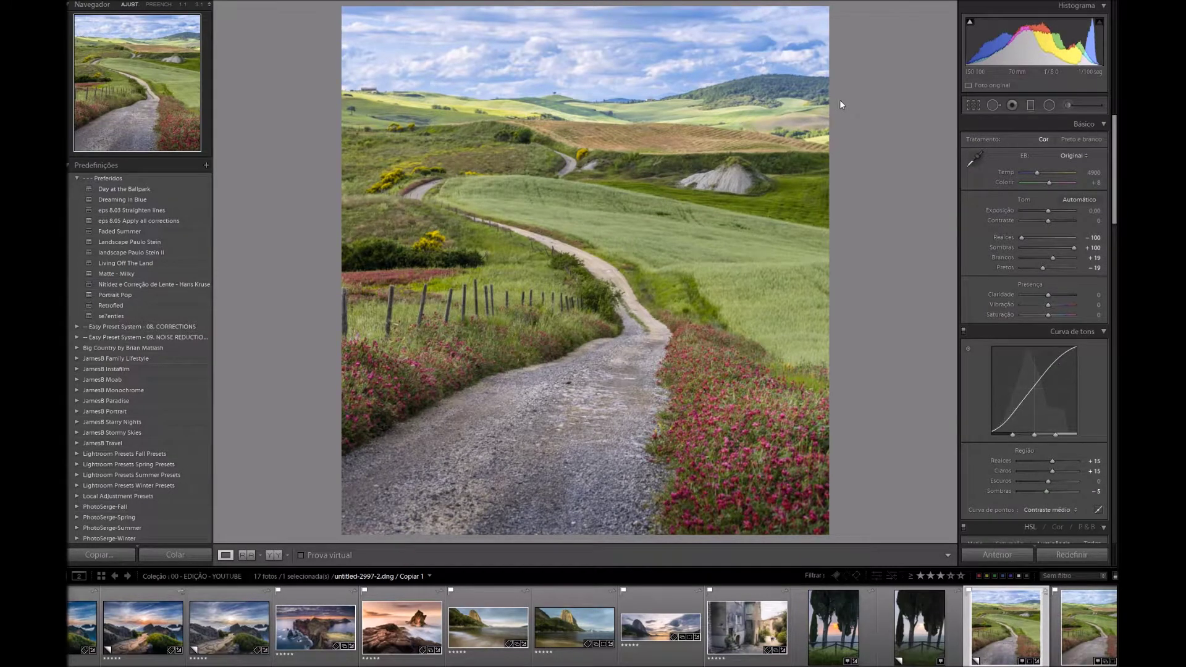
Step: Set the adjustment brush exposure to 0,3 and paint it along the gravel road
click(1063, 103)
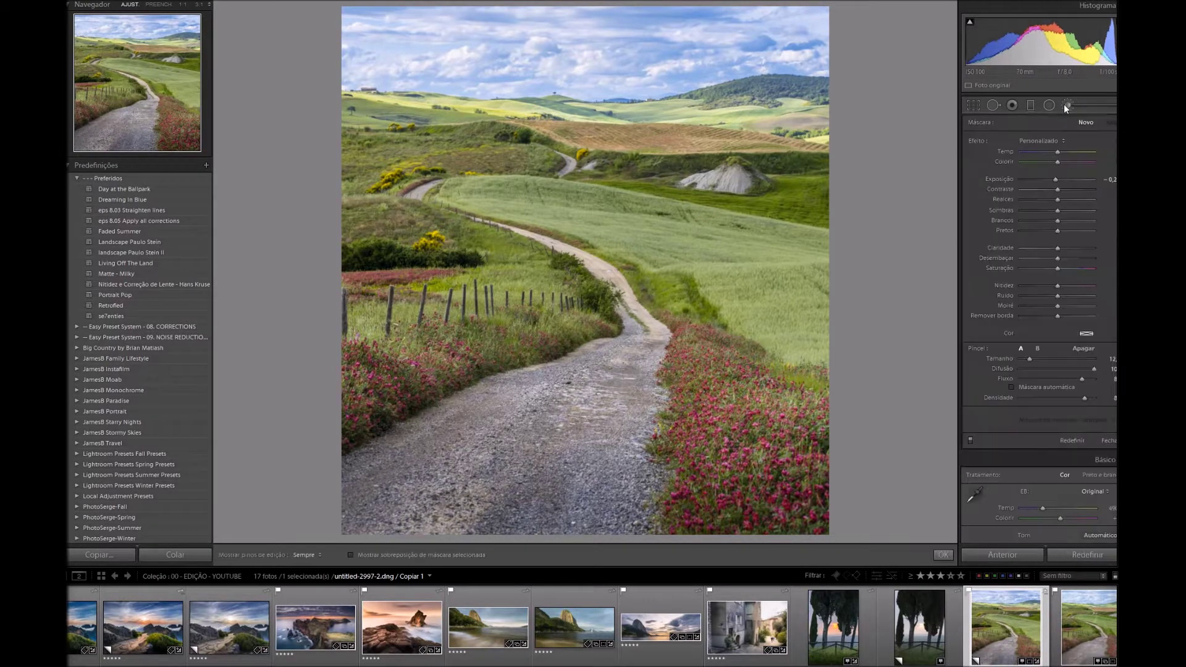
click(1107, 179)
key(BackSpace)
text(,3)
key(Return)
scroll(470, 371, up, 2)
key(h)
mouse_move(630, 371)
mouse_down()
mouse_move(655, 303)
mouse_move(439, 193)
mouse_up()
Step: Check the distant road at 1:1, then brush the red flowers on the right
scroll(405, 380, down, 2)
scroll(618, 302, down, 1)
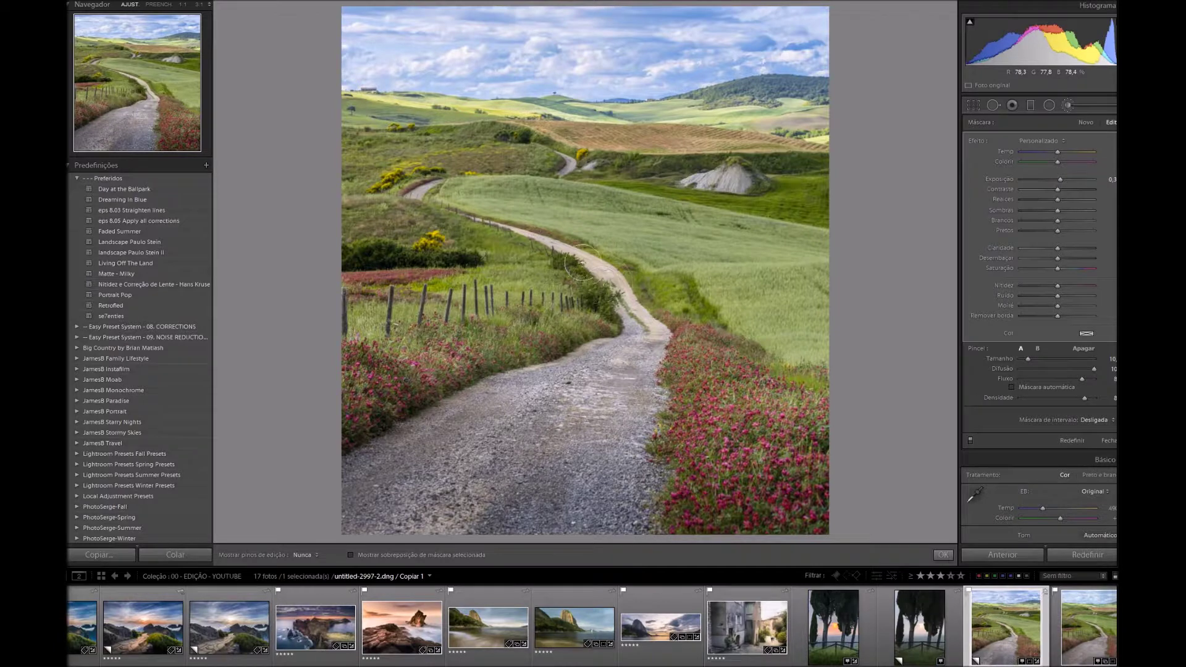
key(h)
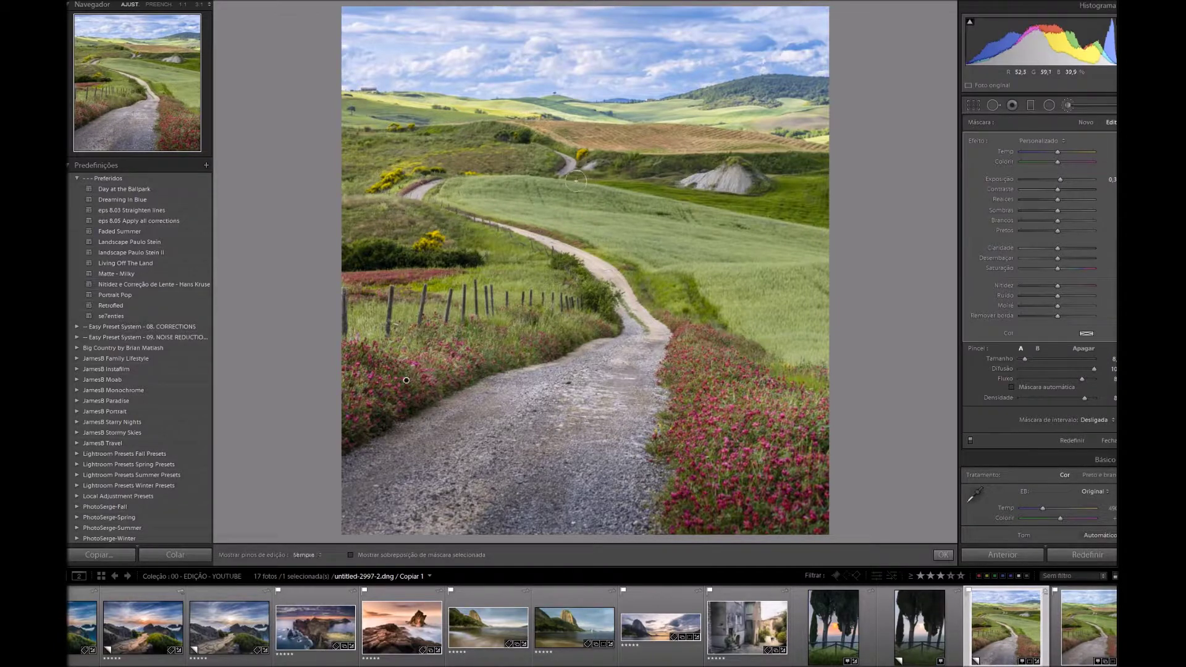
scroll(585, 161, down, 1)
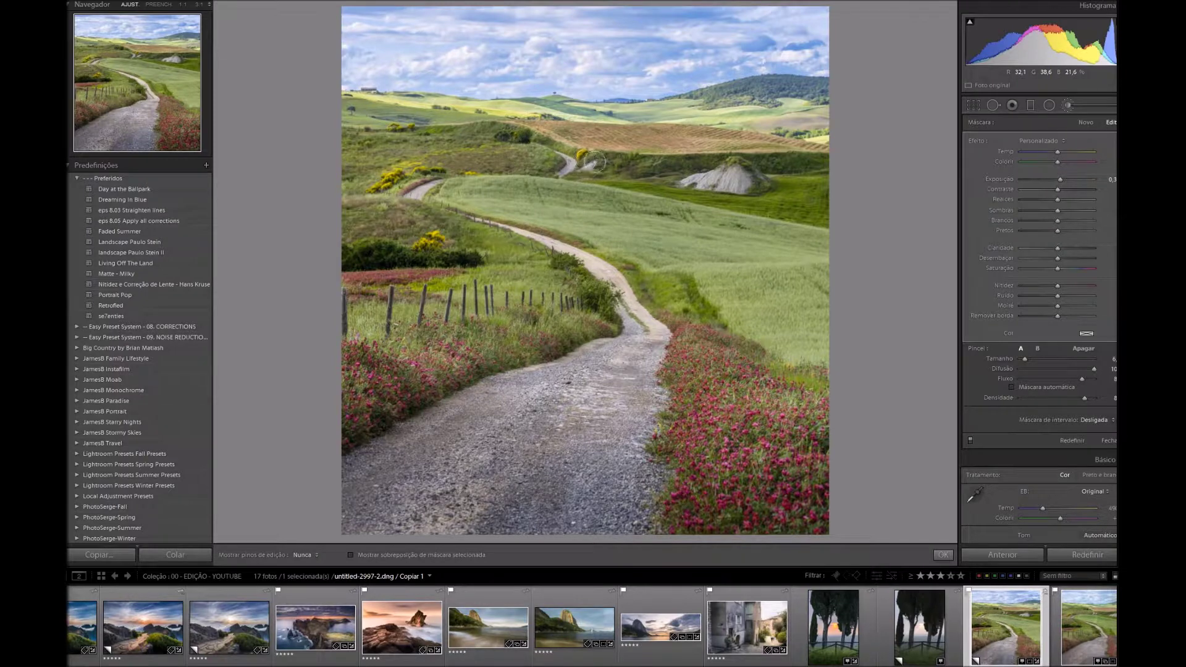
key(h)
key(h)
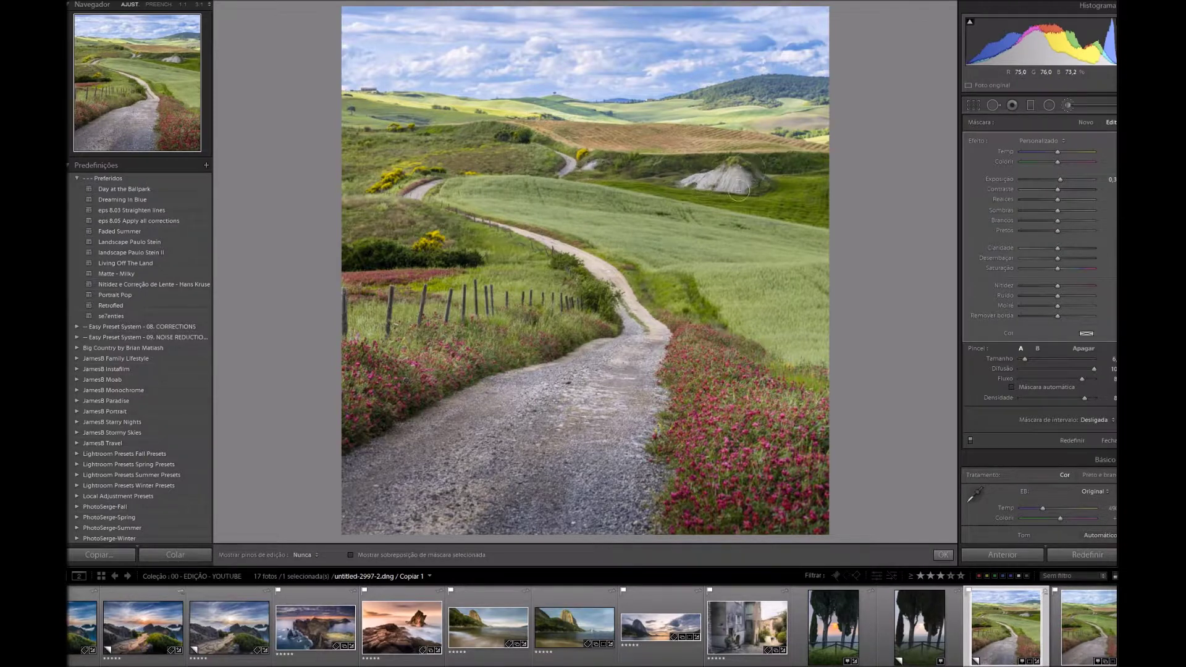
key(h)
click(414, 193)
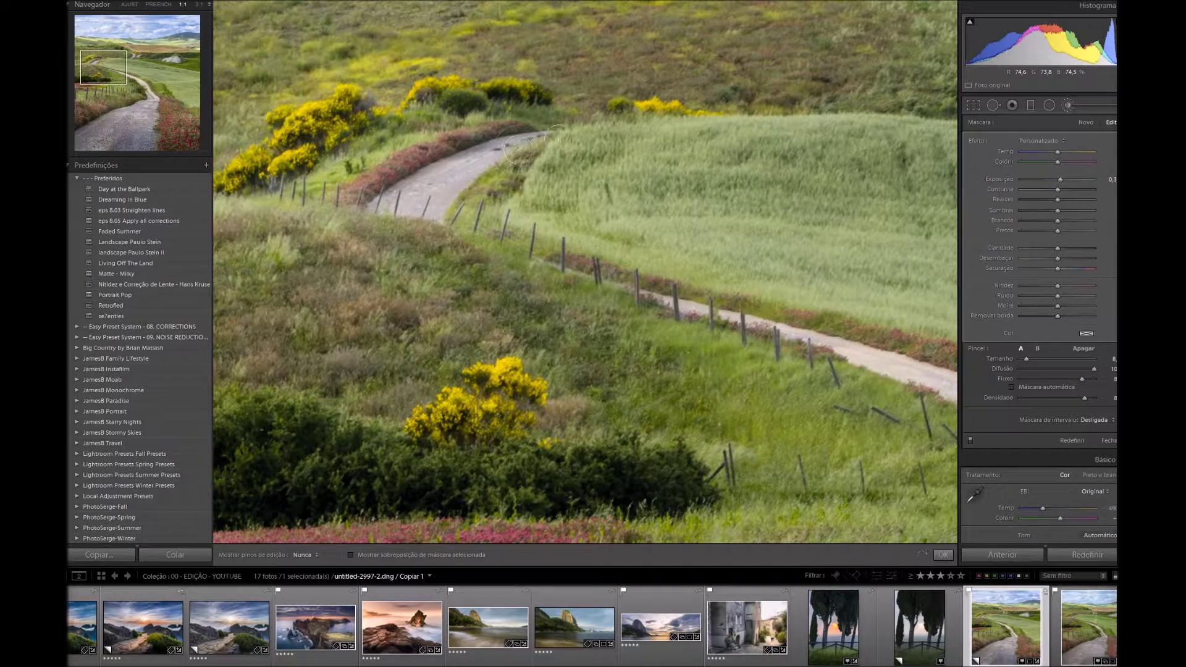
key(z)
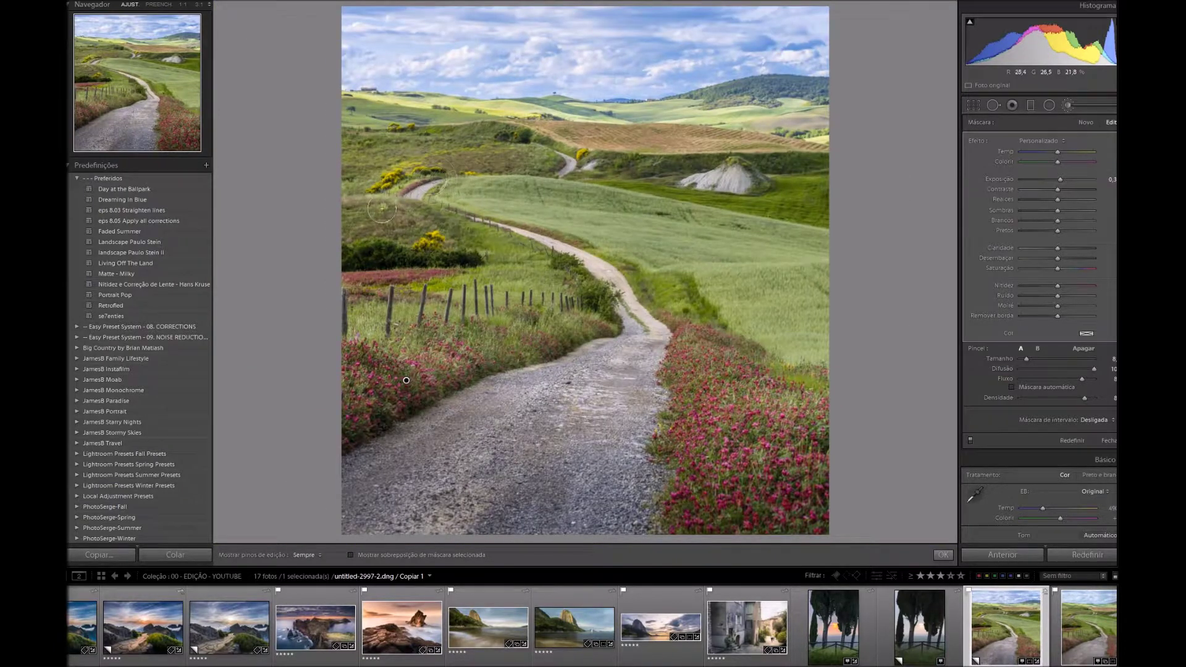
scroll(693, 373, up, 2)
drag(692, 374, 755, 457)
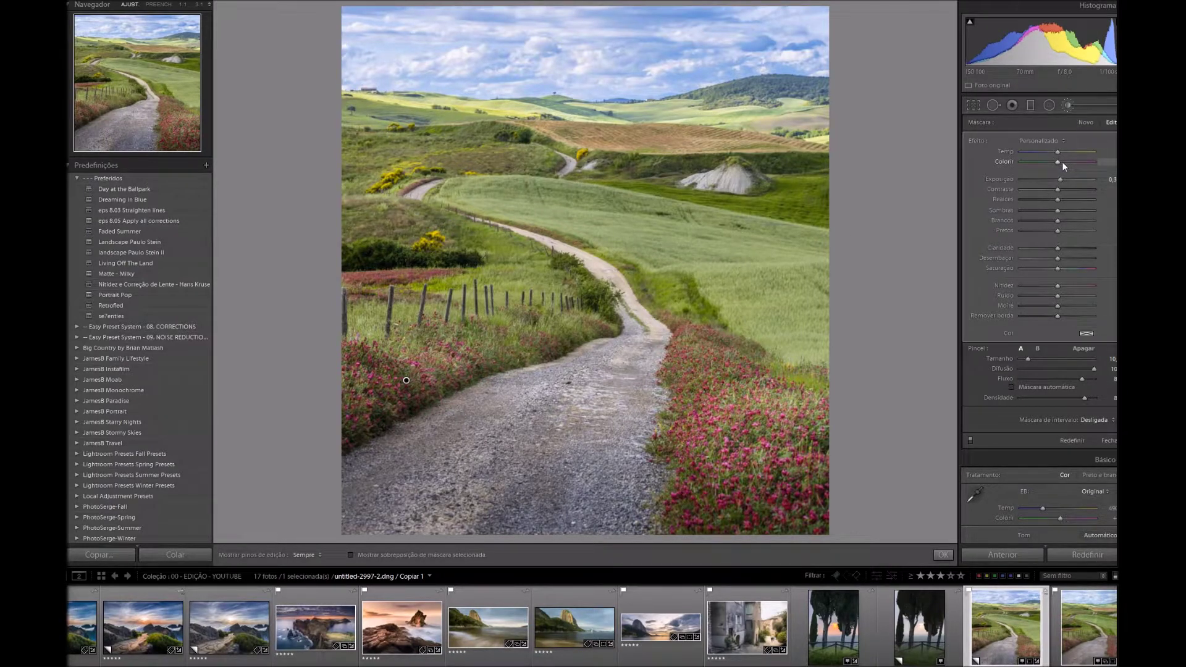
Step: Paint a new zero-exposure, added-clarity brush mask along the near and distant road, then close the brush
click(1083, 123)
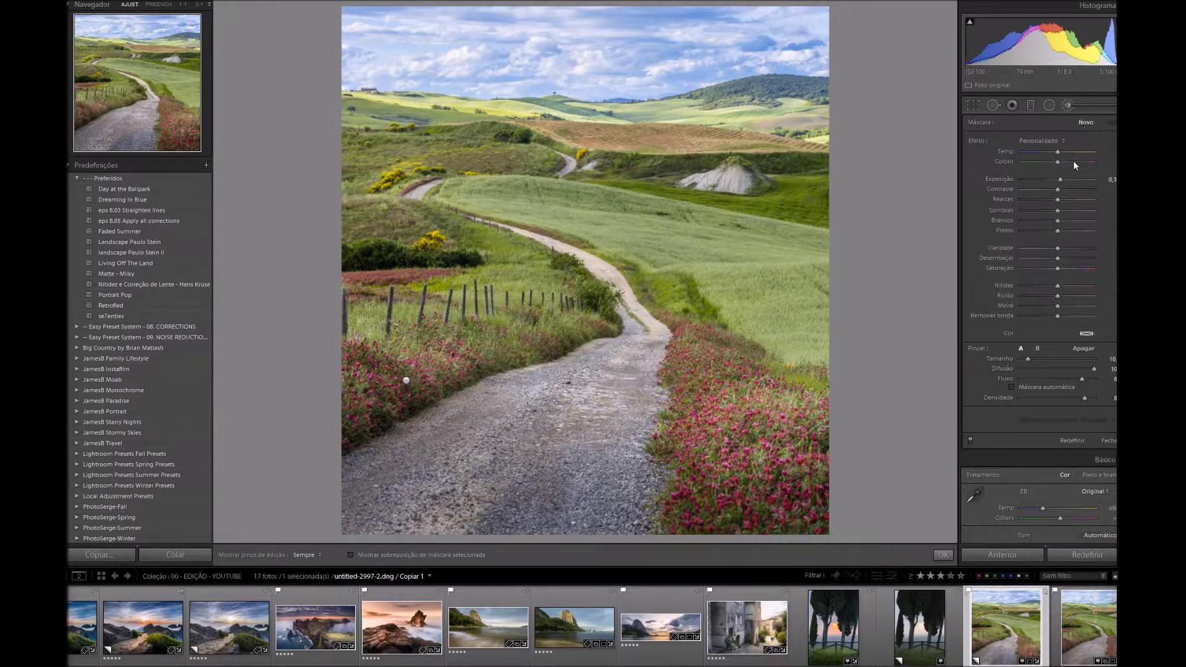
double_click(1060, 181)
drag(1064, 248, 1069, 248)
key(h)
key(bracketright)
drag(725, 485, 642, 469)
key(bracketright)
key(bracketleft)
key(bracketleft)
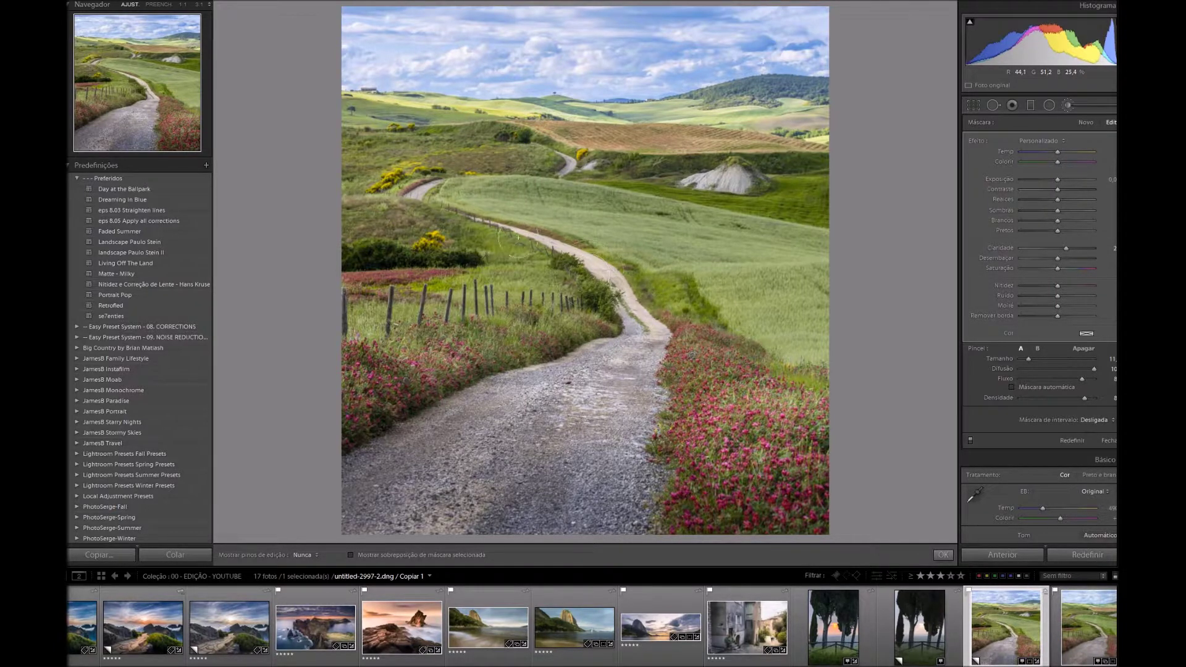
drag(547, 158, 543, 131)
key(h)
scroll(563, 284, down, 1)
key(k)
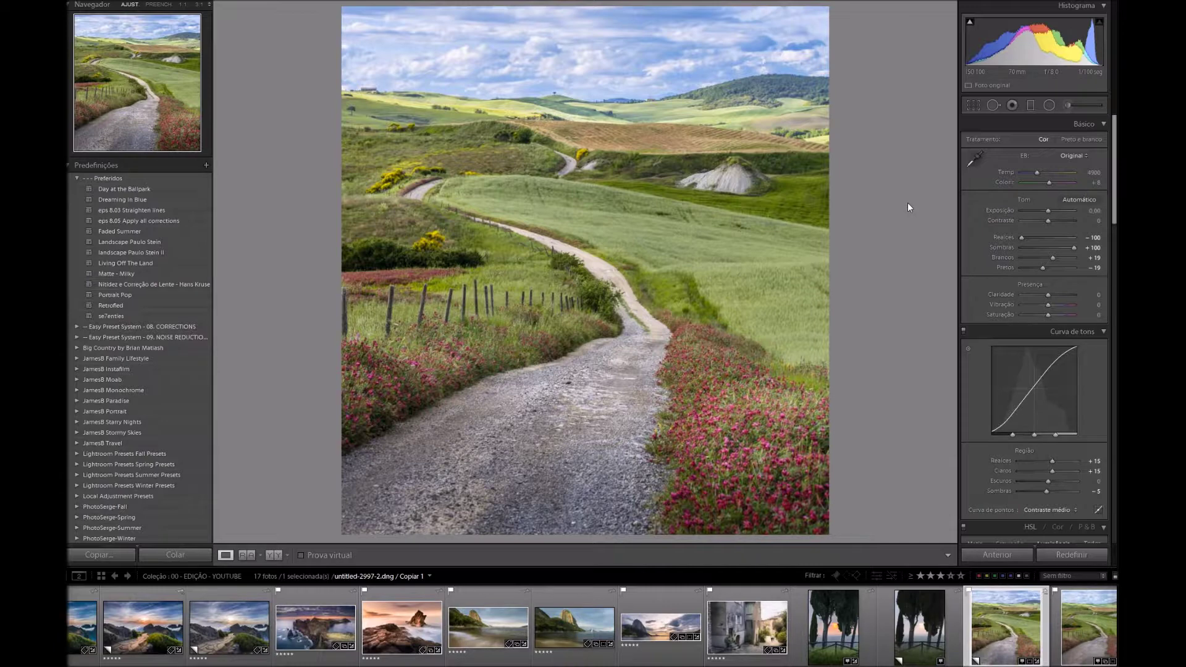
Step: Set Detail sharpening amount 35, masking 17, and luminance noise reduction 19
scroll(1083, 436, down, 5)
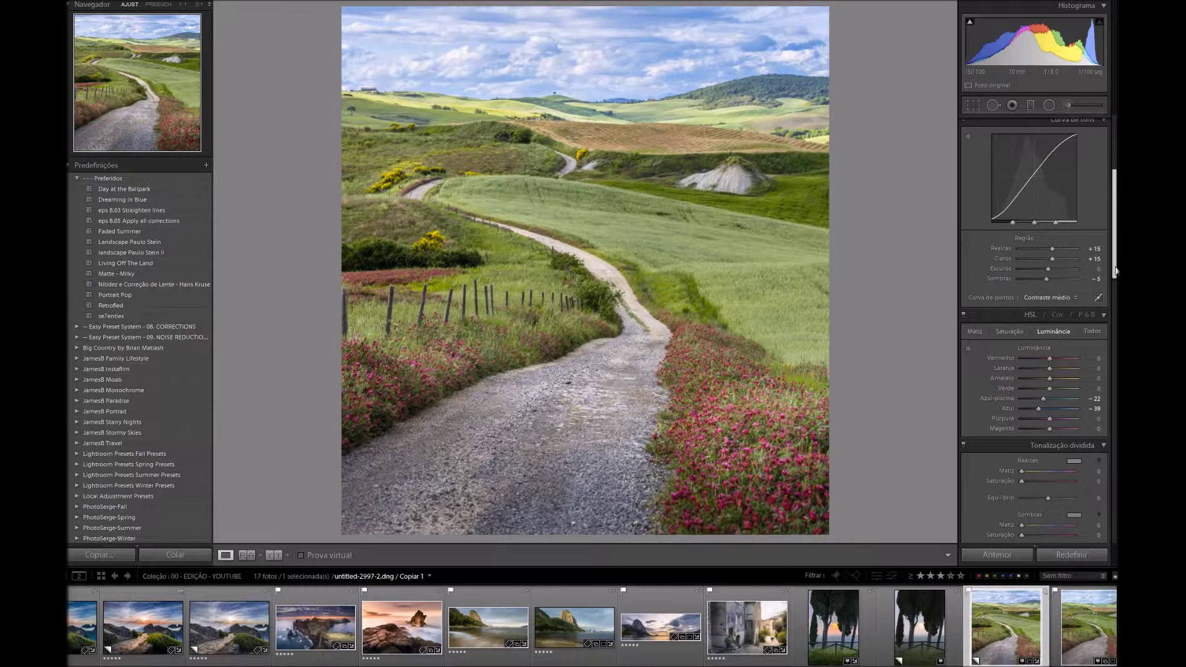
drag(1115, 270, 1118, 340)
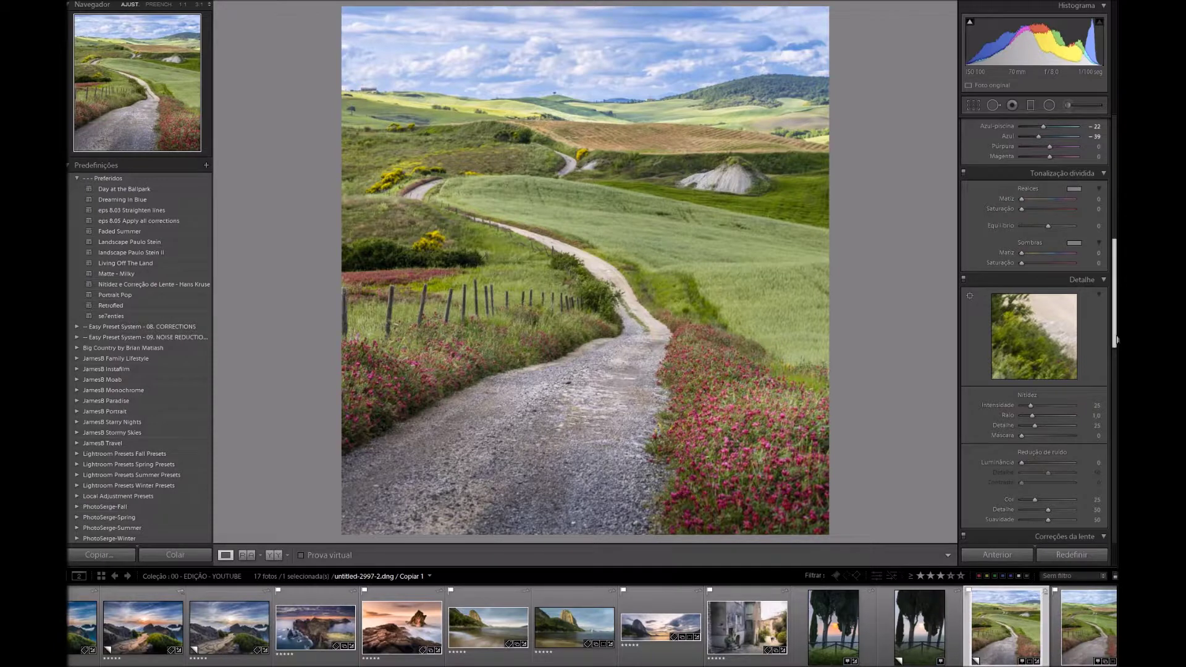
scroll(1106, 388, down, 4)
scroll(1106, 388, down, 1)
click(1030, 229)
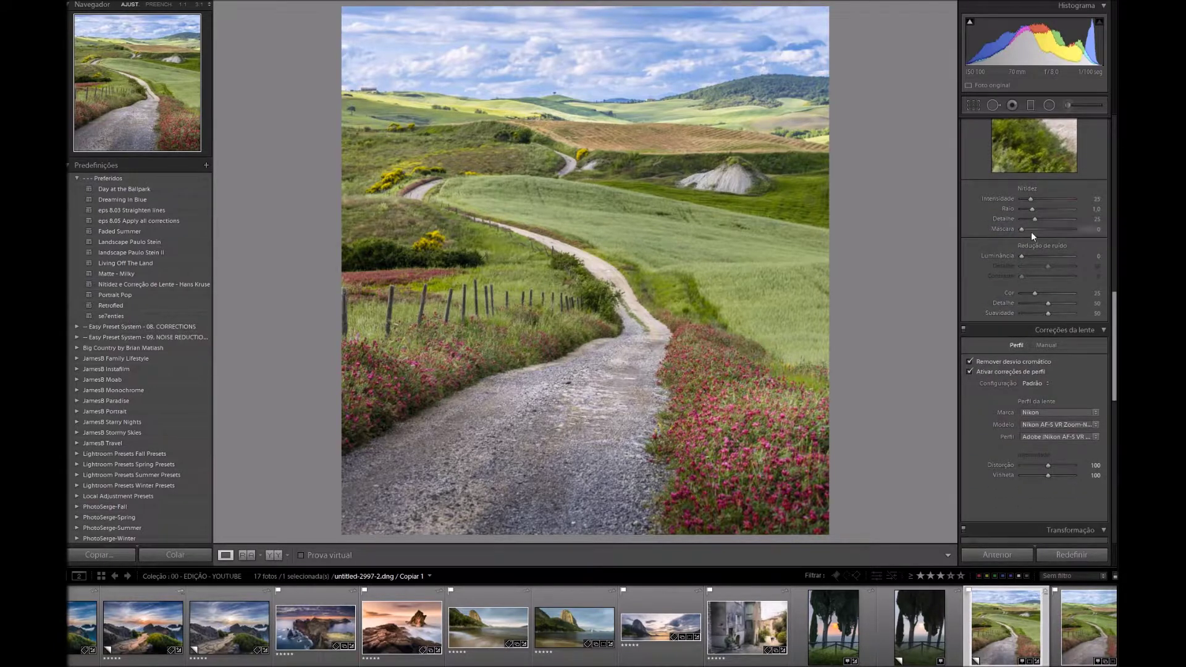
click(1033, 199)
click(1028, 256)
drag(1031, 257, 1033, 257)
drag(1112, 334, 1112, 361)
scroll(1113, 361, up, 5)
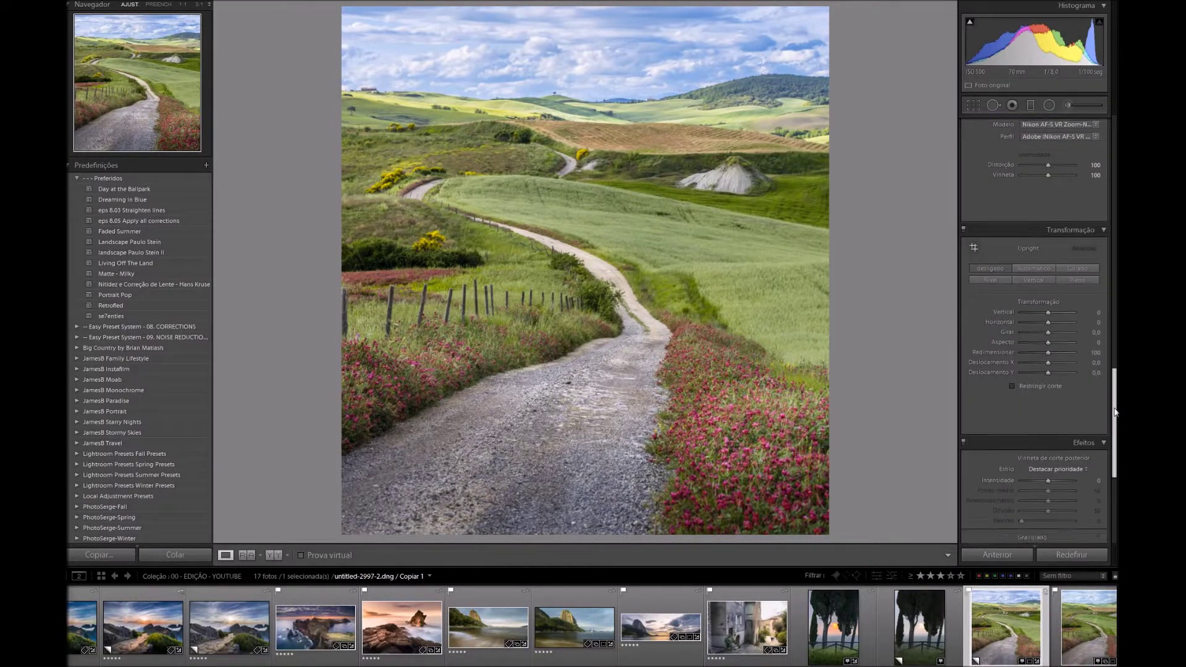
scroll(1035, 333, up, 5)
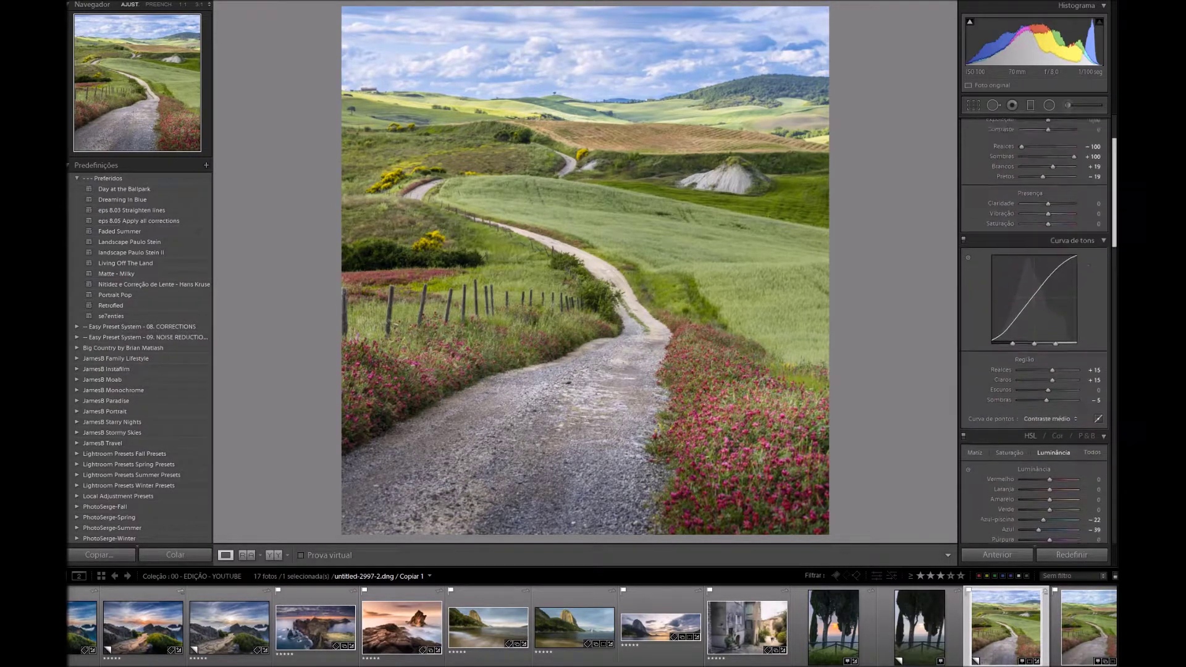
scroll(1034, 333, up, 5)
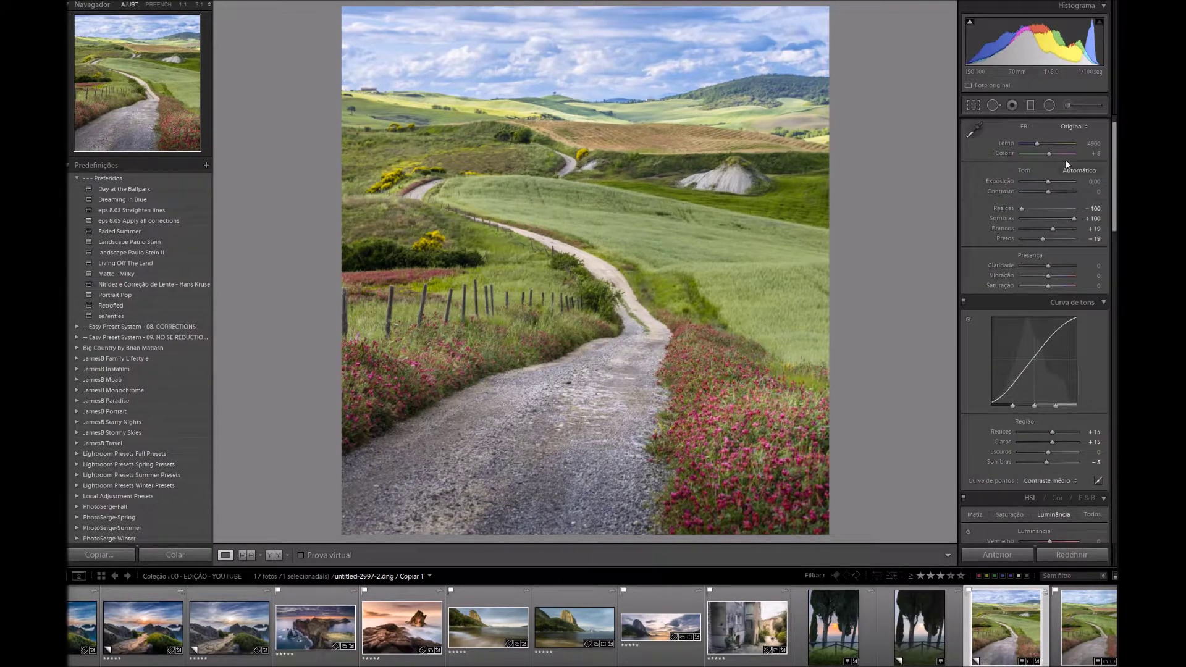
Step: Paint a smaller Adjustment Brush stroke over the yellow bush left of the road, redoing the first stroke
click(1069, 108)
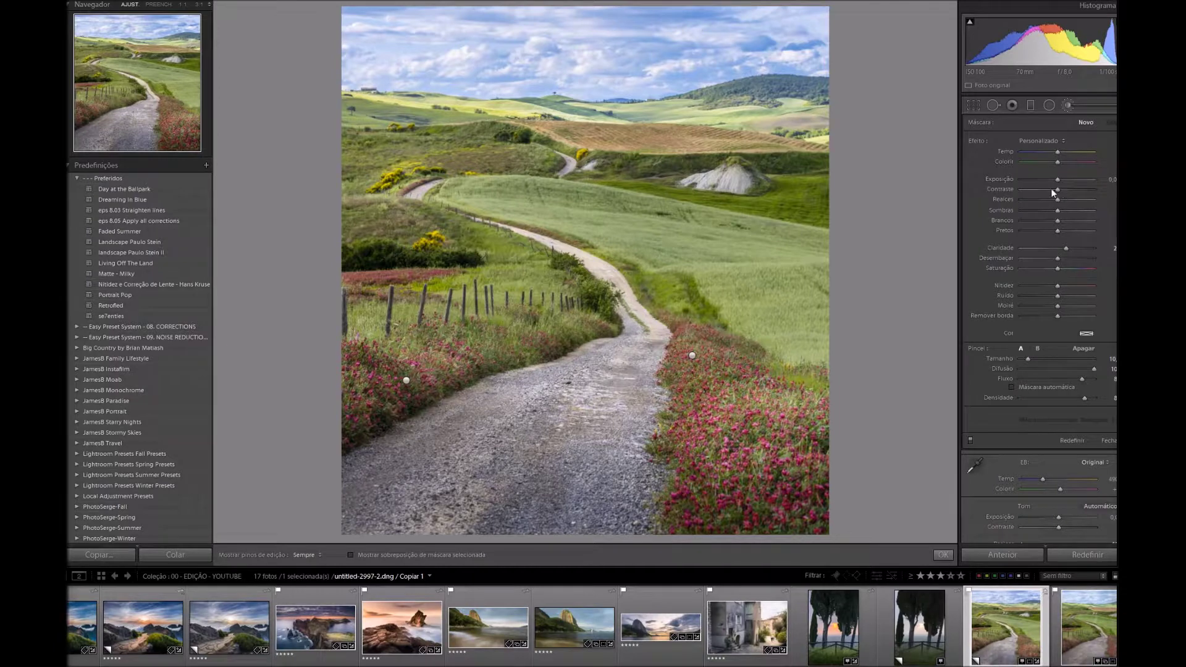
click(1106, 180)
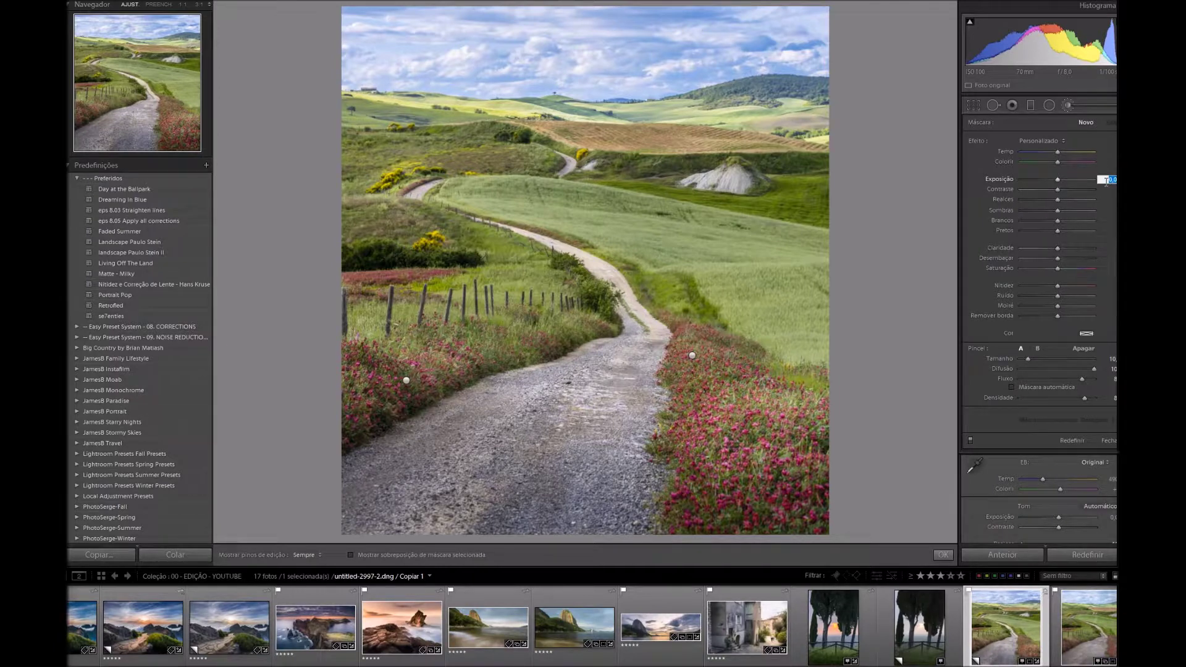
key(Return)
key(k)
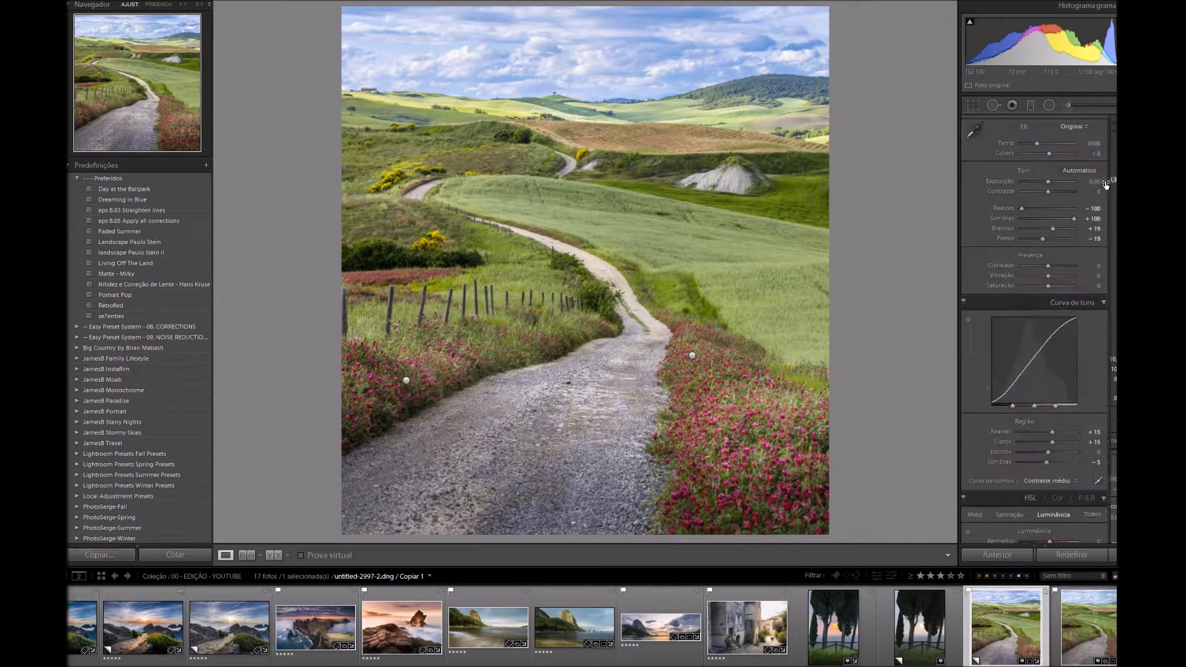
click(1066, 108)
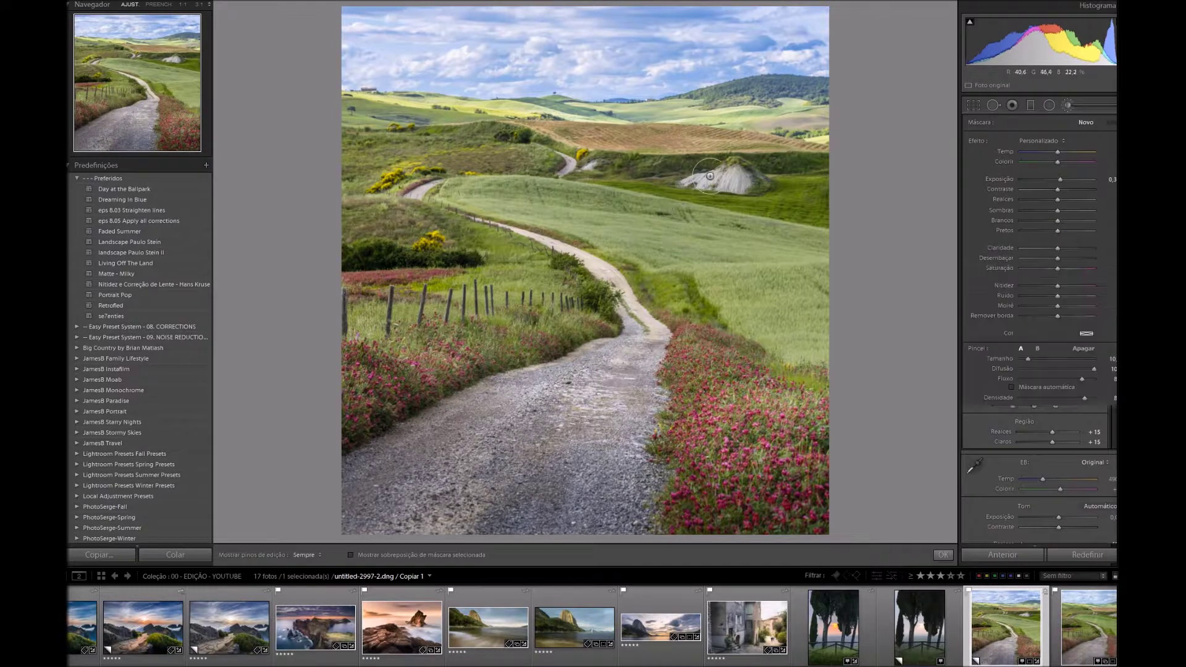
key(bracketleft)
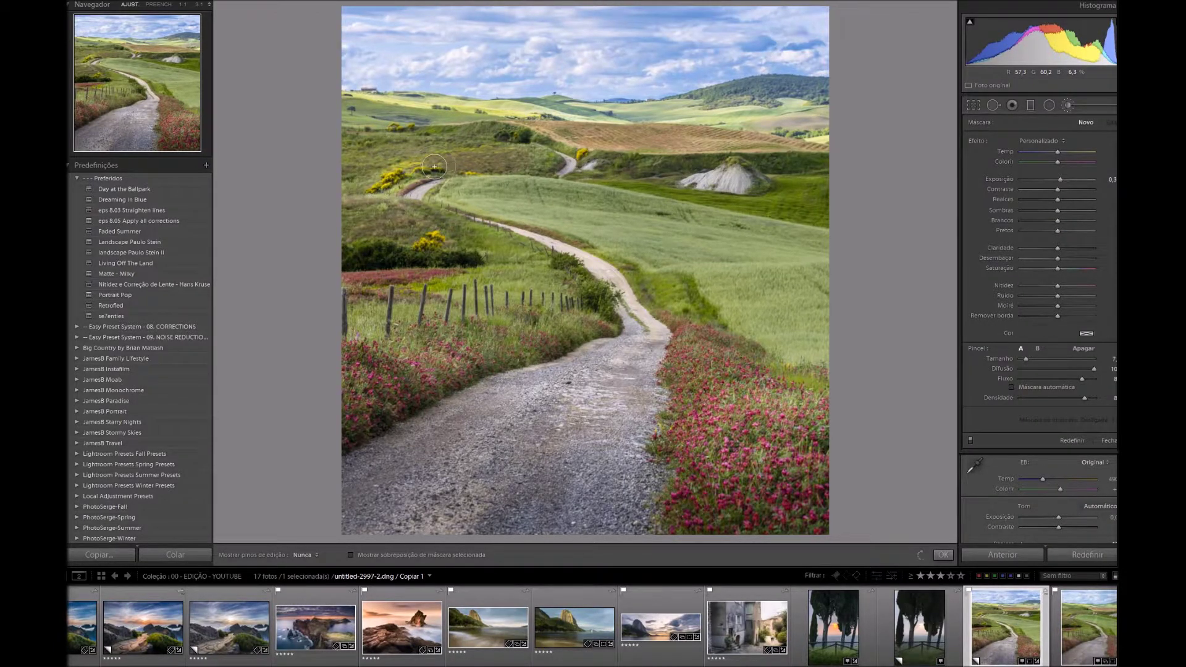
drag(379, 185, 429, 165)
key(ctrl+z)
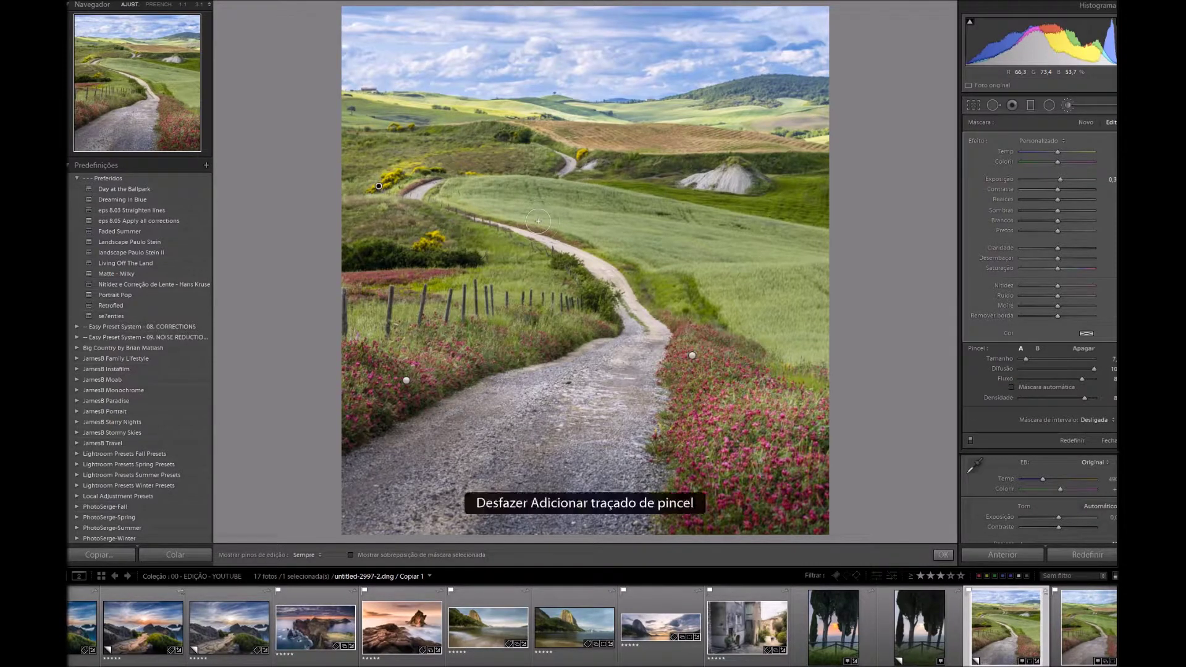
drag(422, 240, 433, 239)
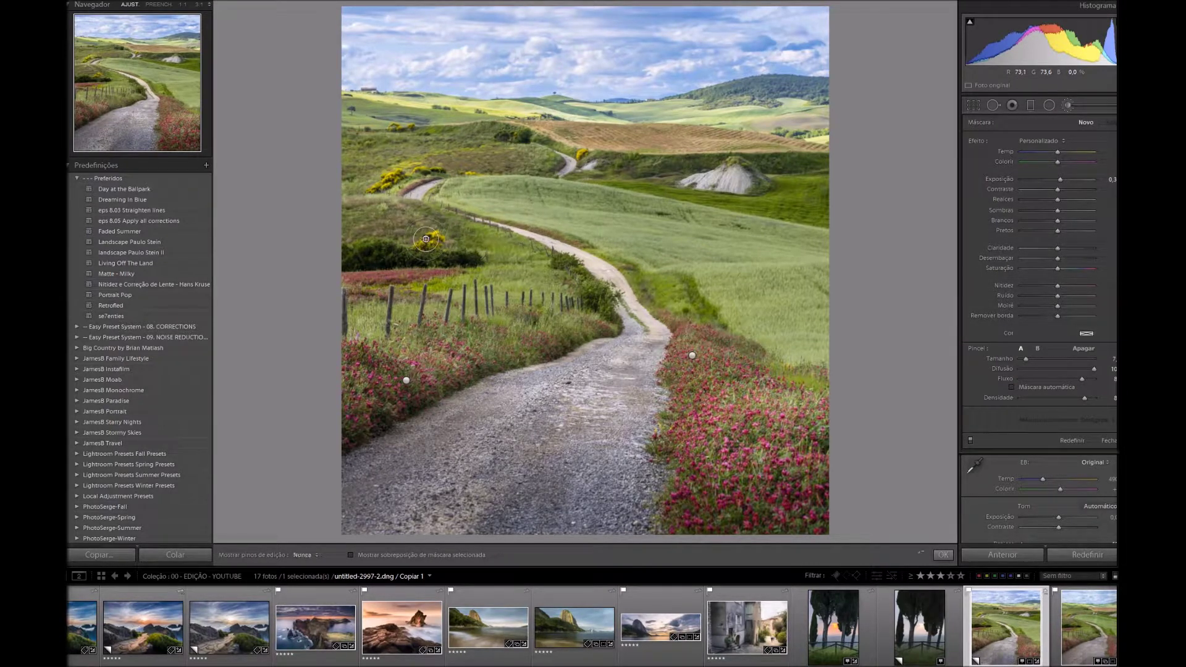
Step: Start a new smaller brush with −0,3 exposure and dab it over the distant fields
scroll(692, 419, up, 2)
key(h)
key(h)
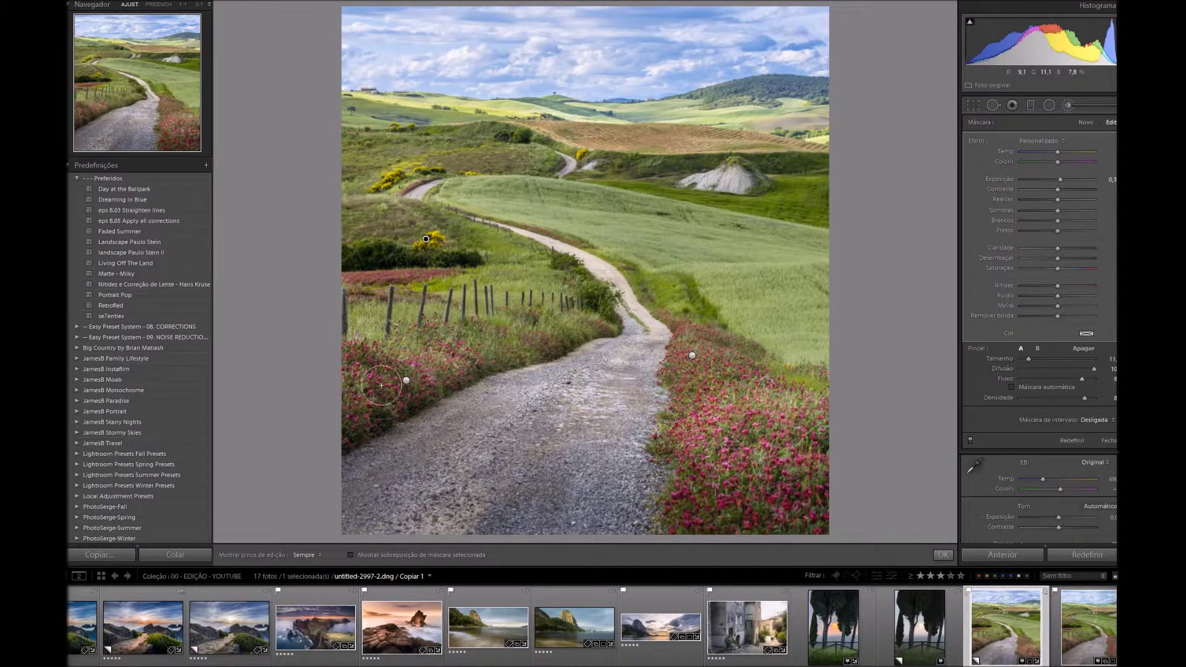
key(h)
key(h)
key(bracketleft)
click(1081, 123)
click(1110, 179)
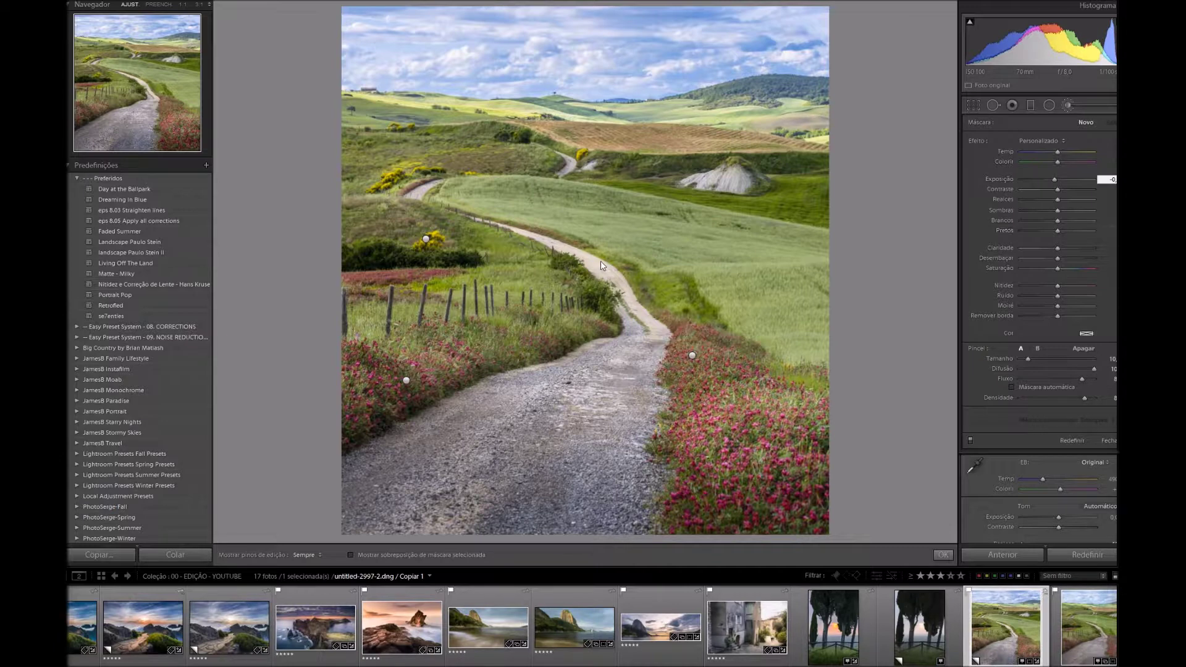
click(631, 167)
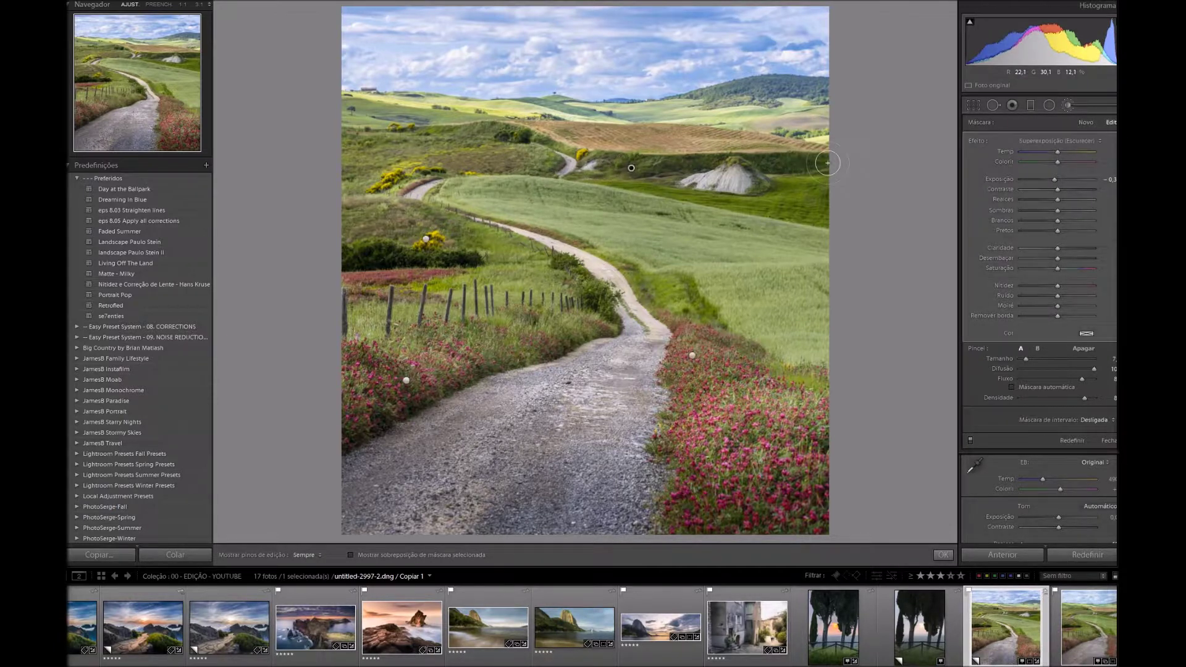
Step: Undo the −0,3 darkening stroke, check the edit pins, and close the Adjustment Brush
key(ctrl+z)
scroll(344, 268, down, 2)
key(h)
scroll(529, 367, up, 1)
scroll(529, 367, down, 2)
key(h)
key(h)
scroll(658, 407, up, 2)
scroll(663, 501, up, 3)
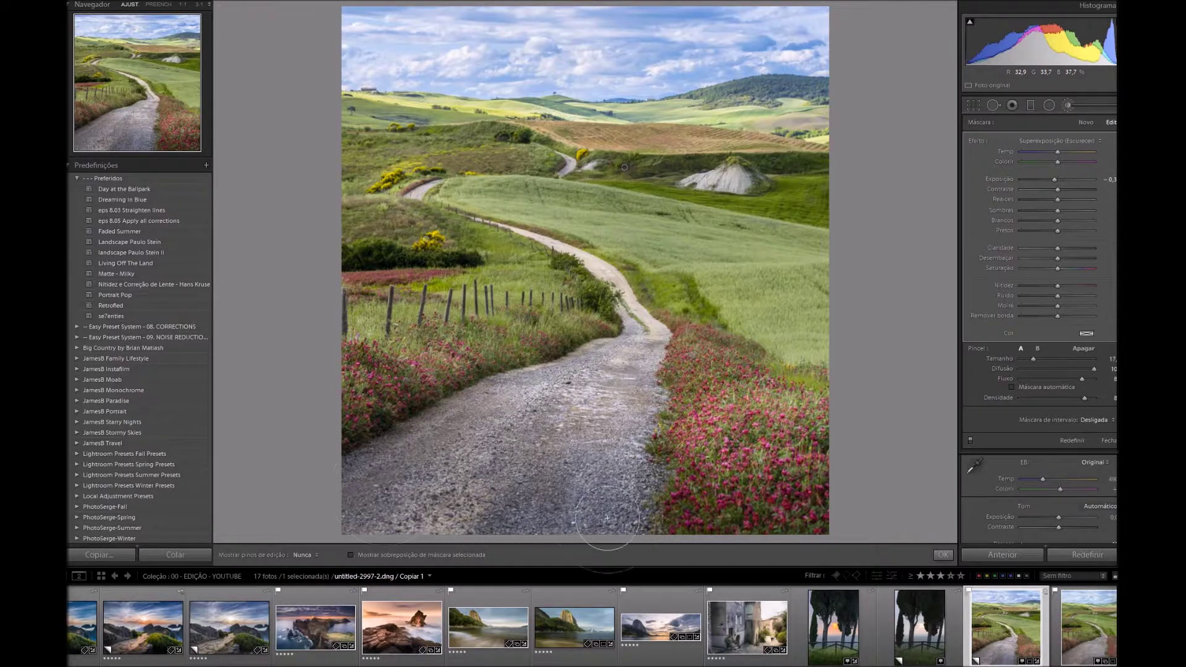
key(h)
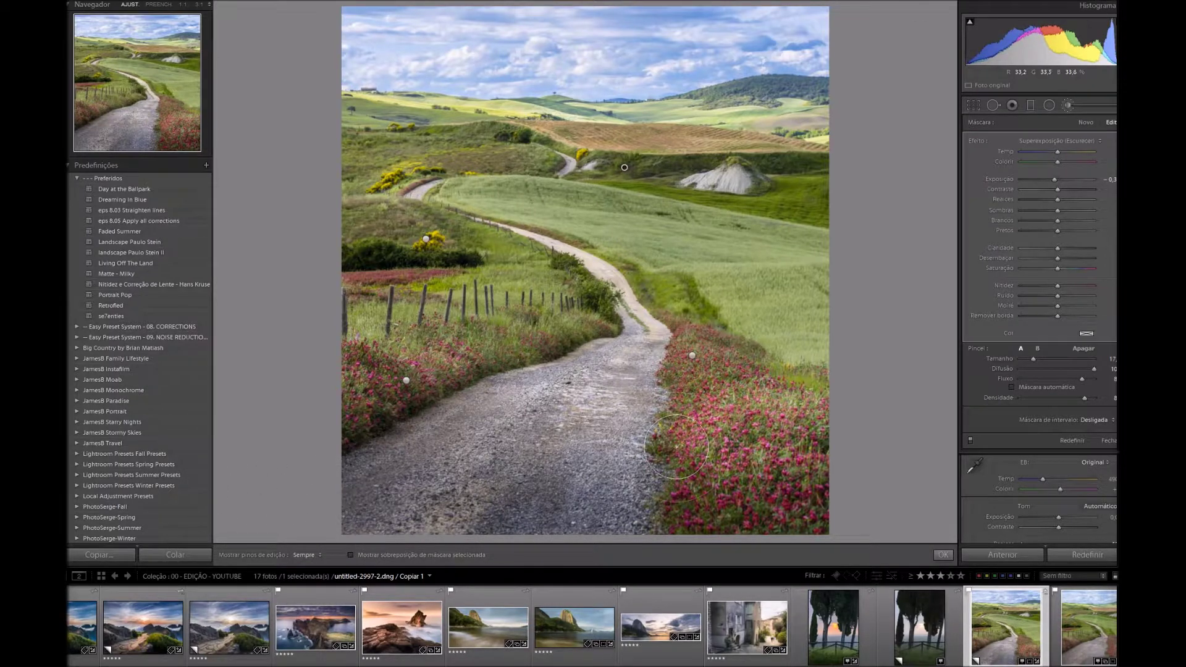
key(k)
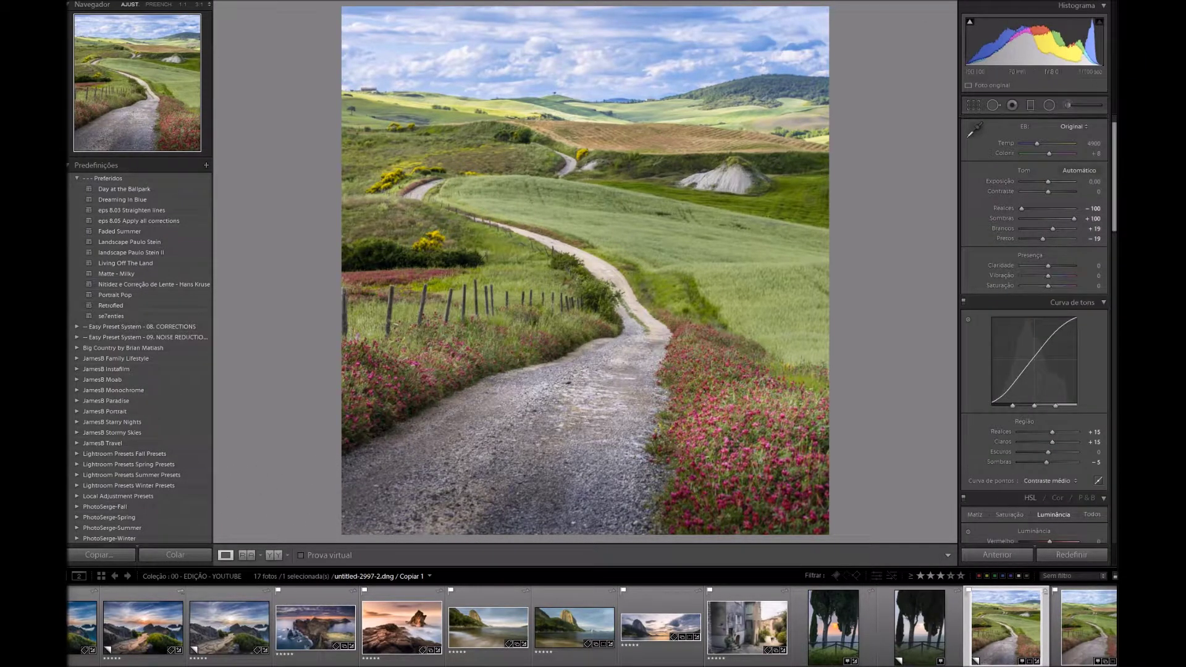